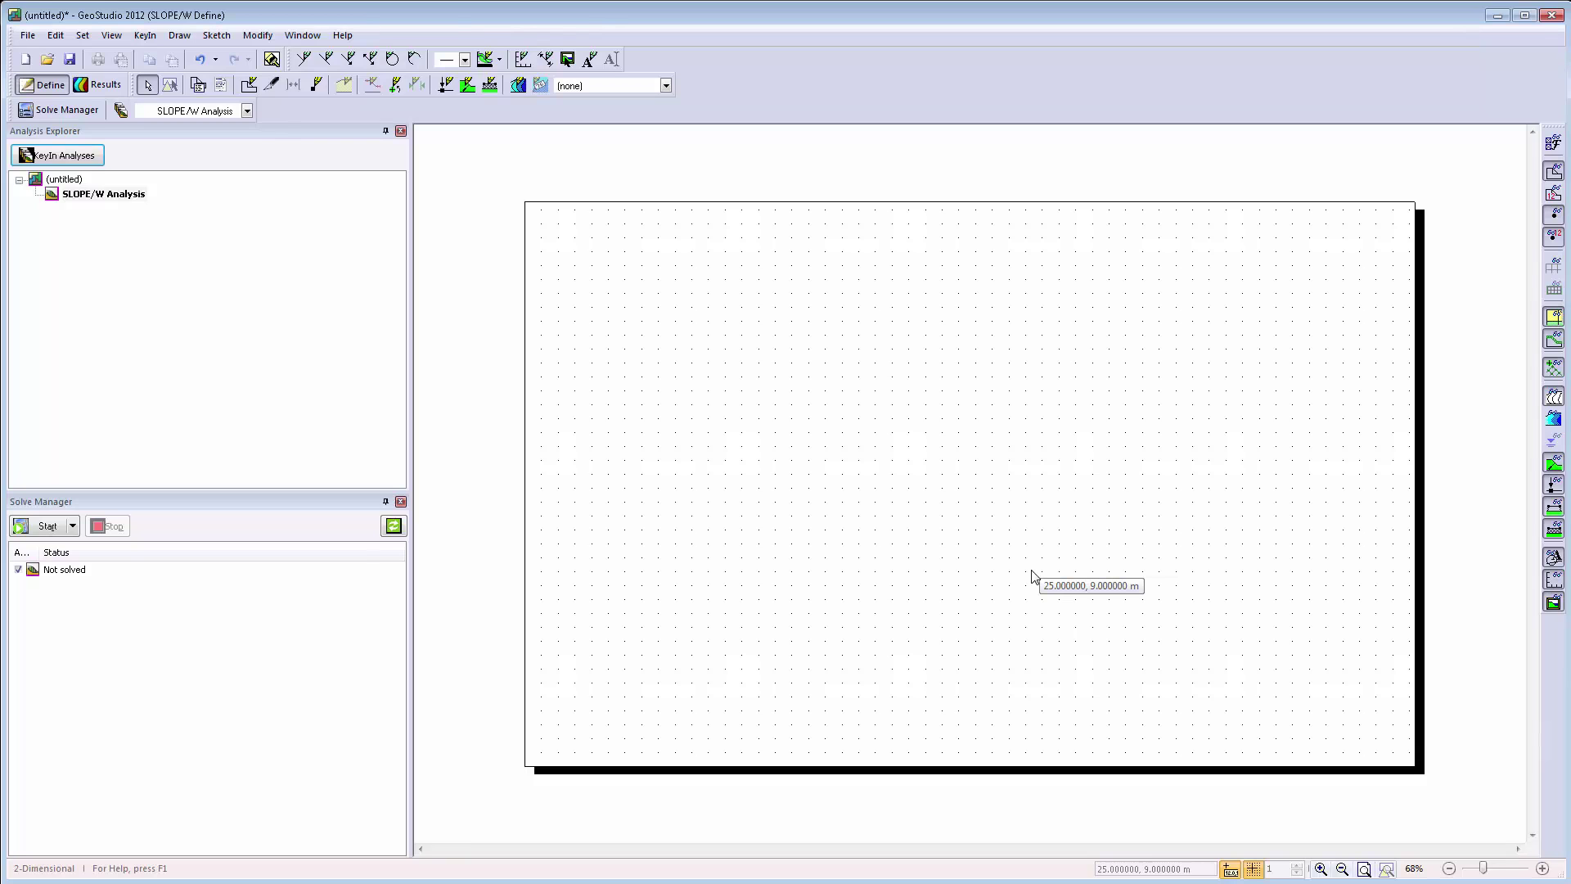
# Draw a 46 m by 8 m rectangular region from the origin, closing it at point 1
pyautogui.click(248, 85)
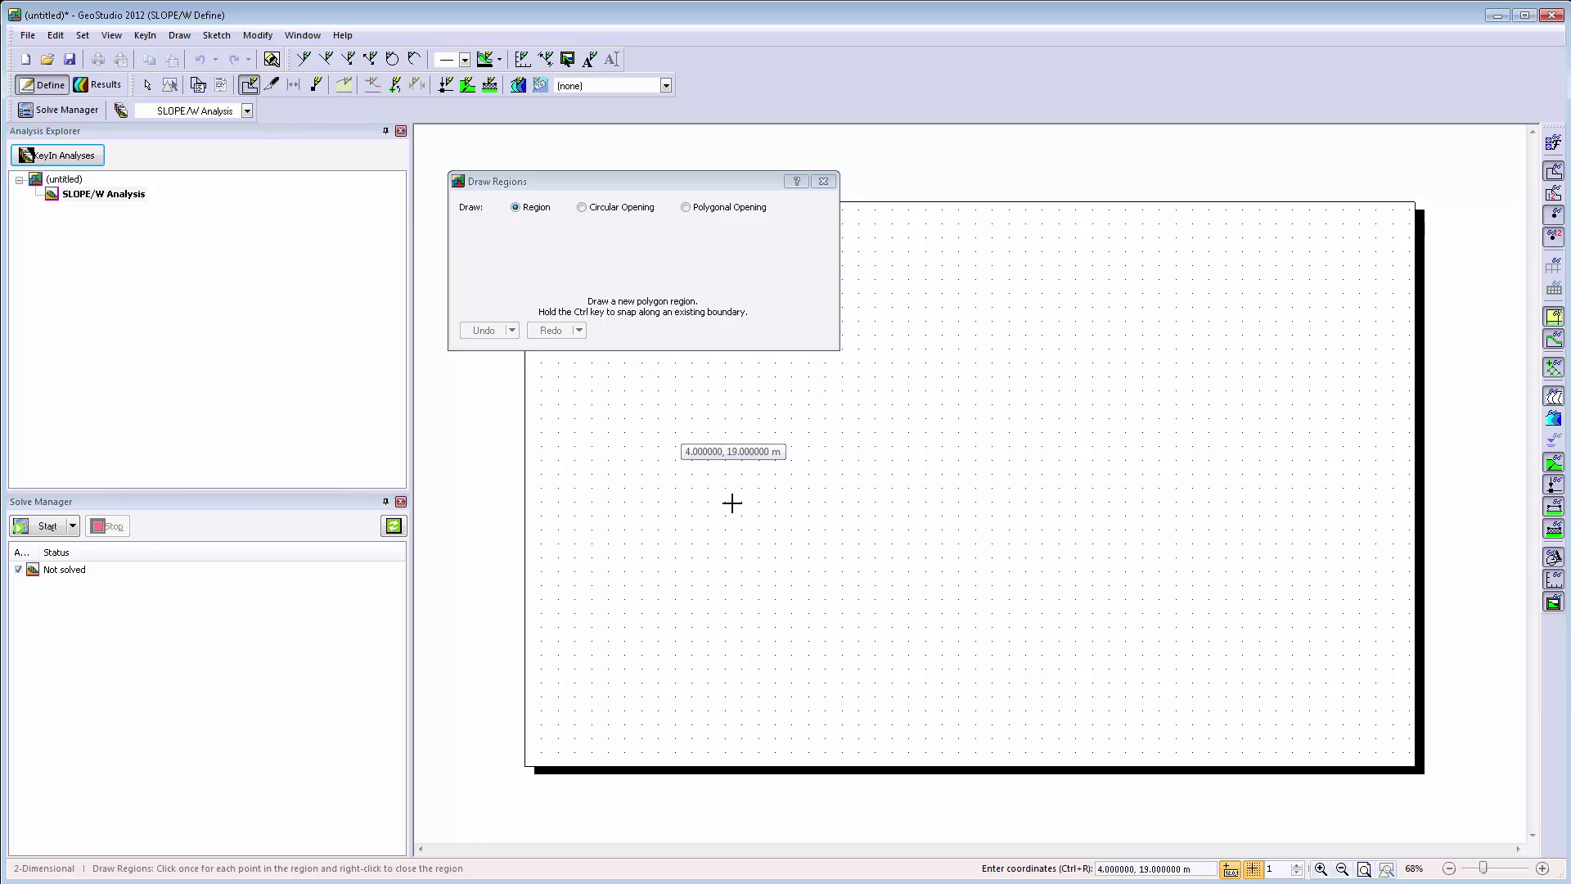
pyautogui.write('0')
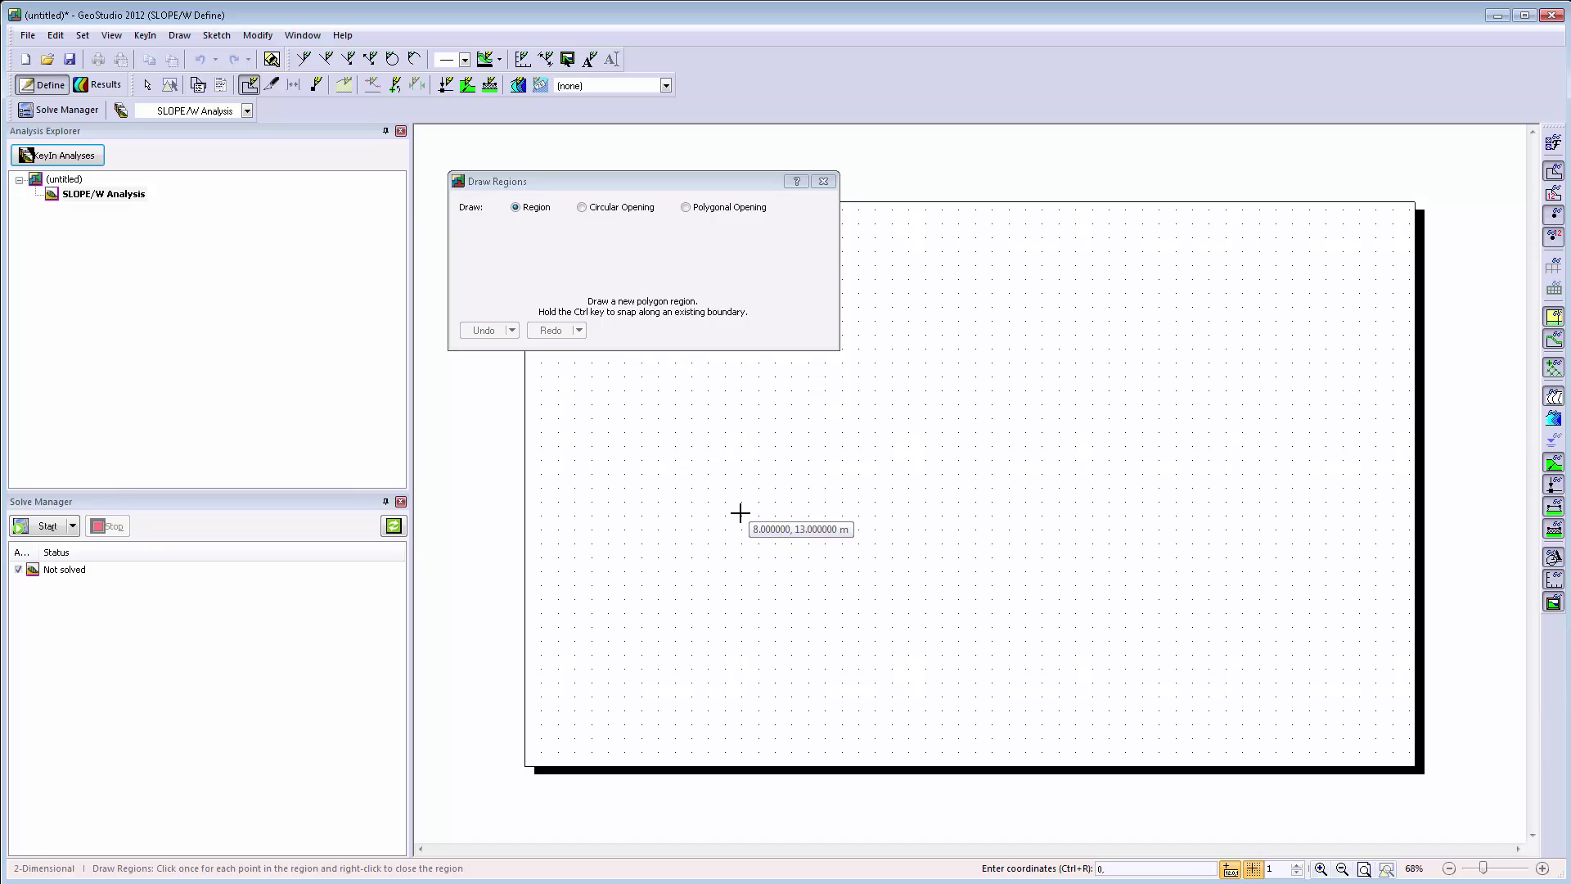
pyautogui.press('Return')
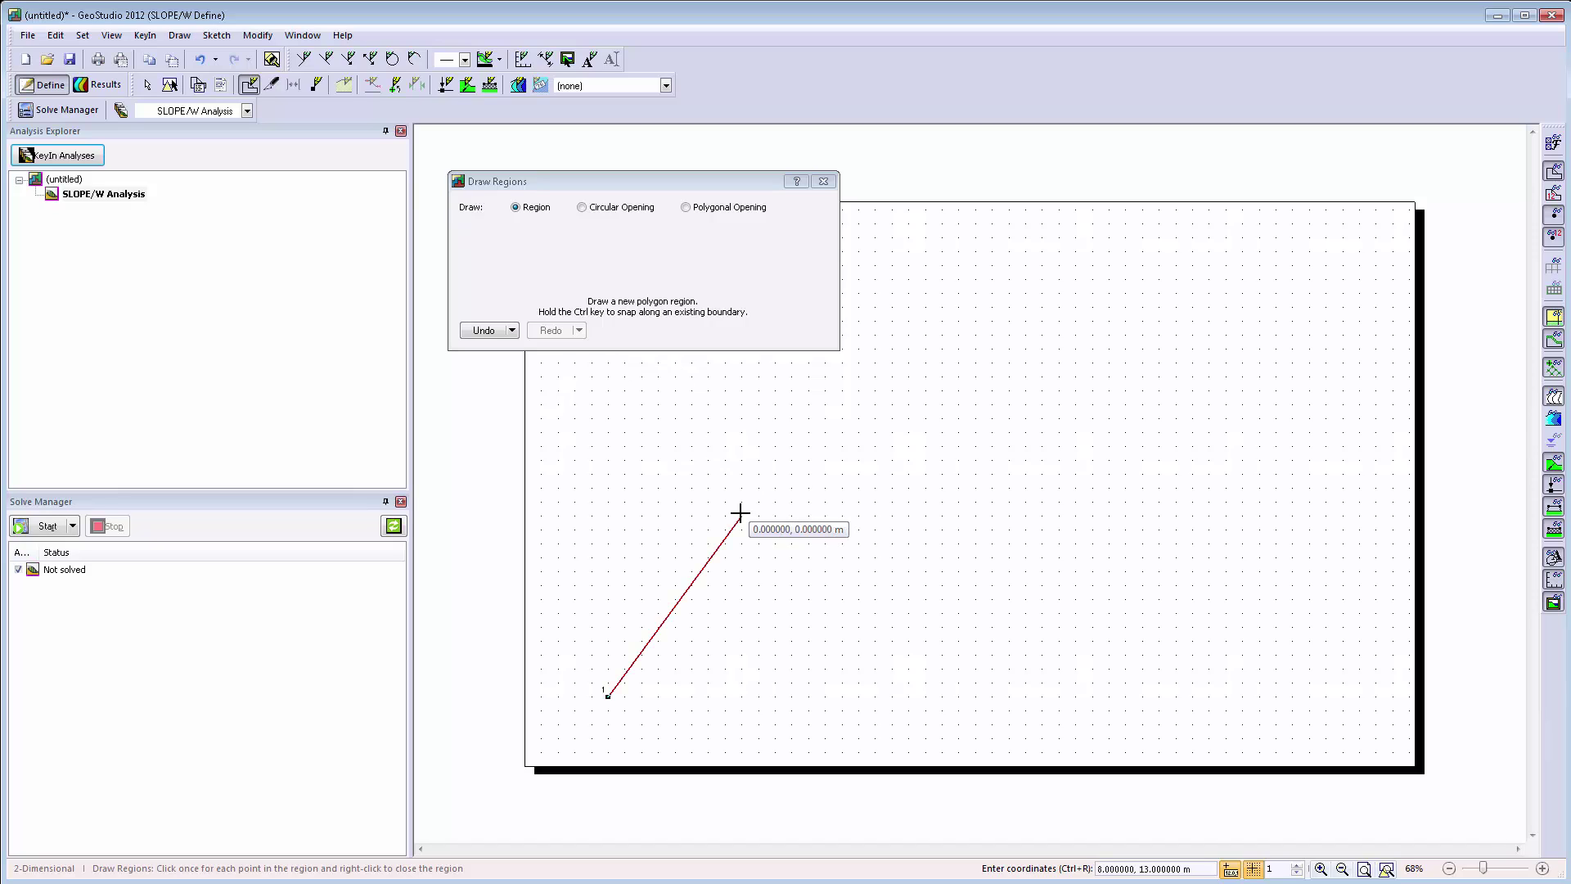
pyautogui.click(1373, 697)
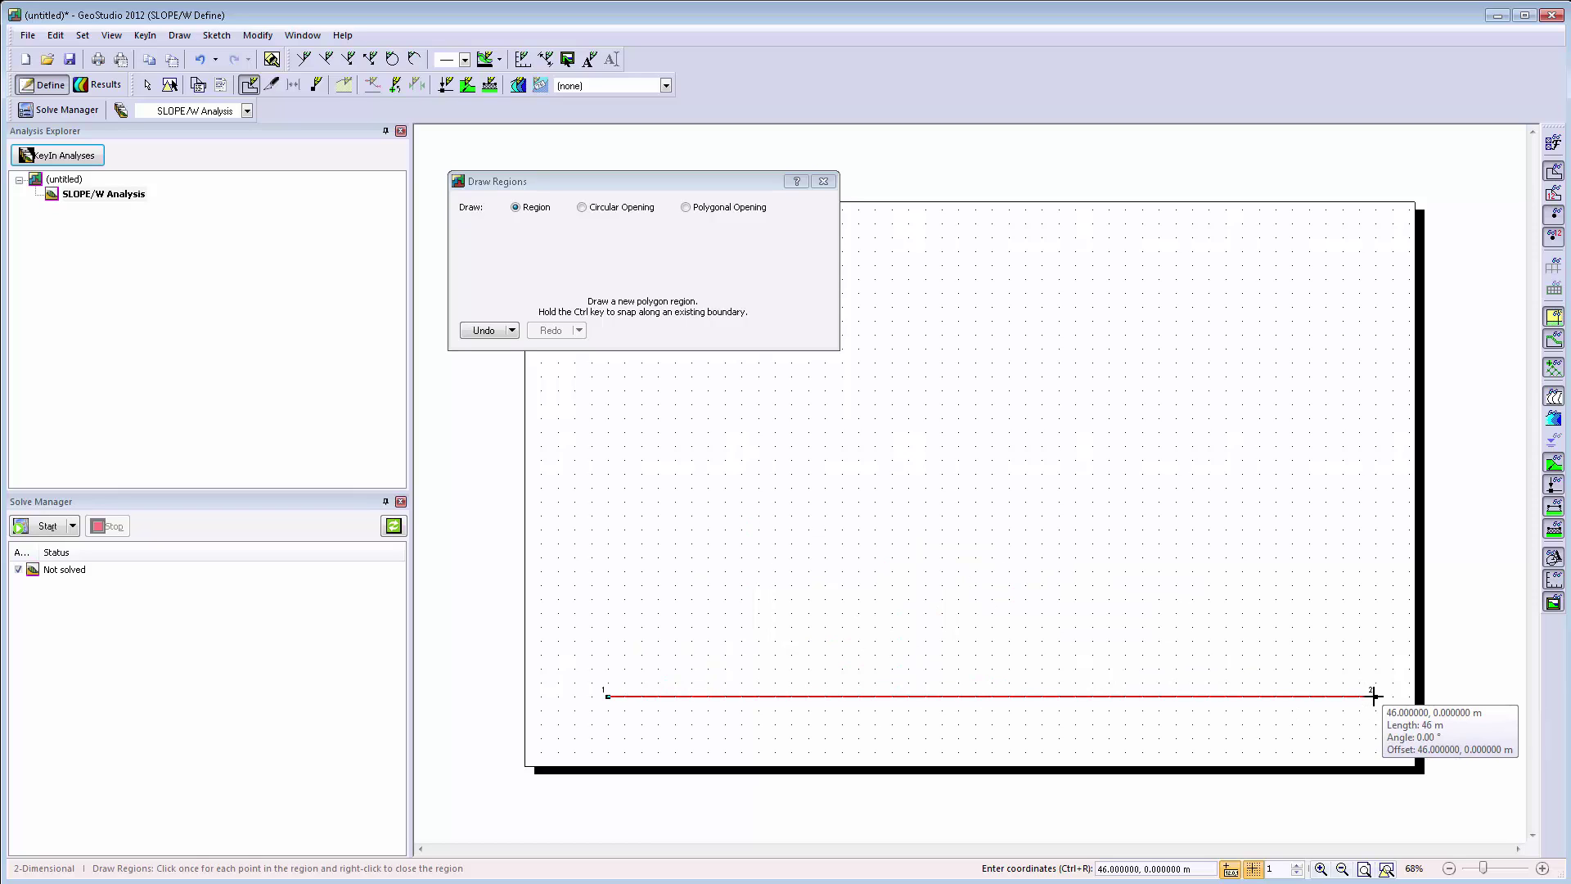
pyautogui.write('@8<90')
pyautogui.press('Return')
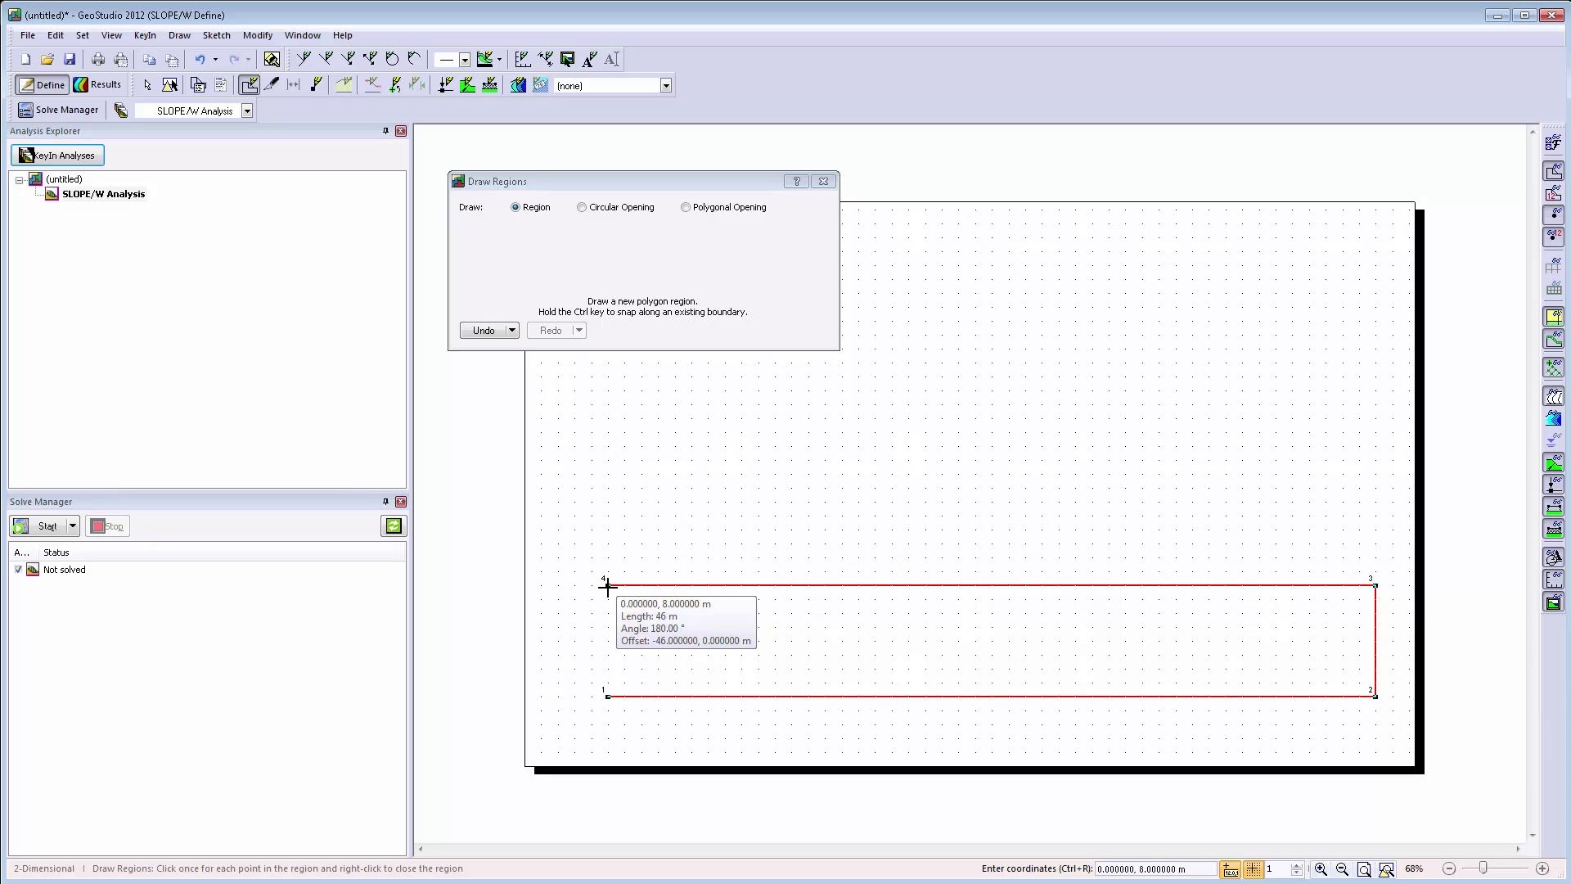
pyautogui.write('p')
pyautogui.press('Return')
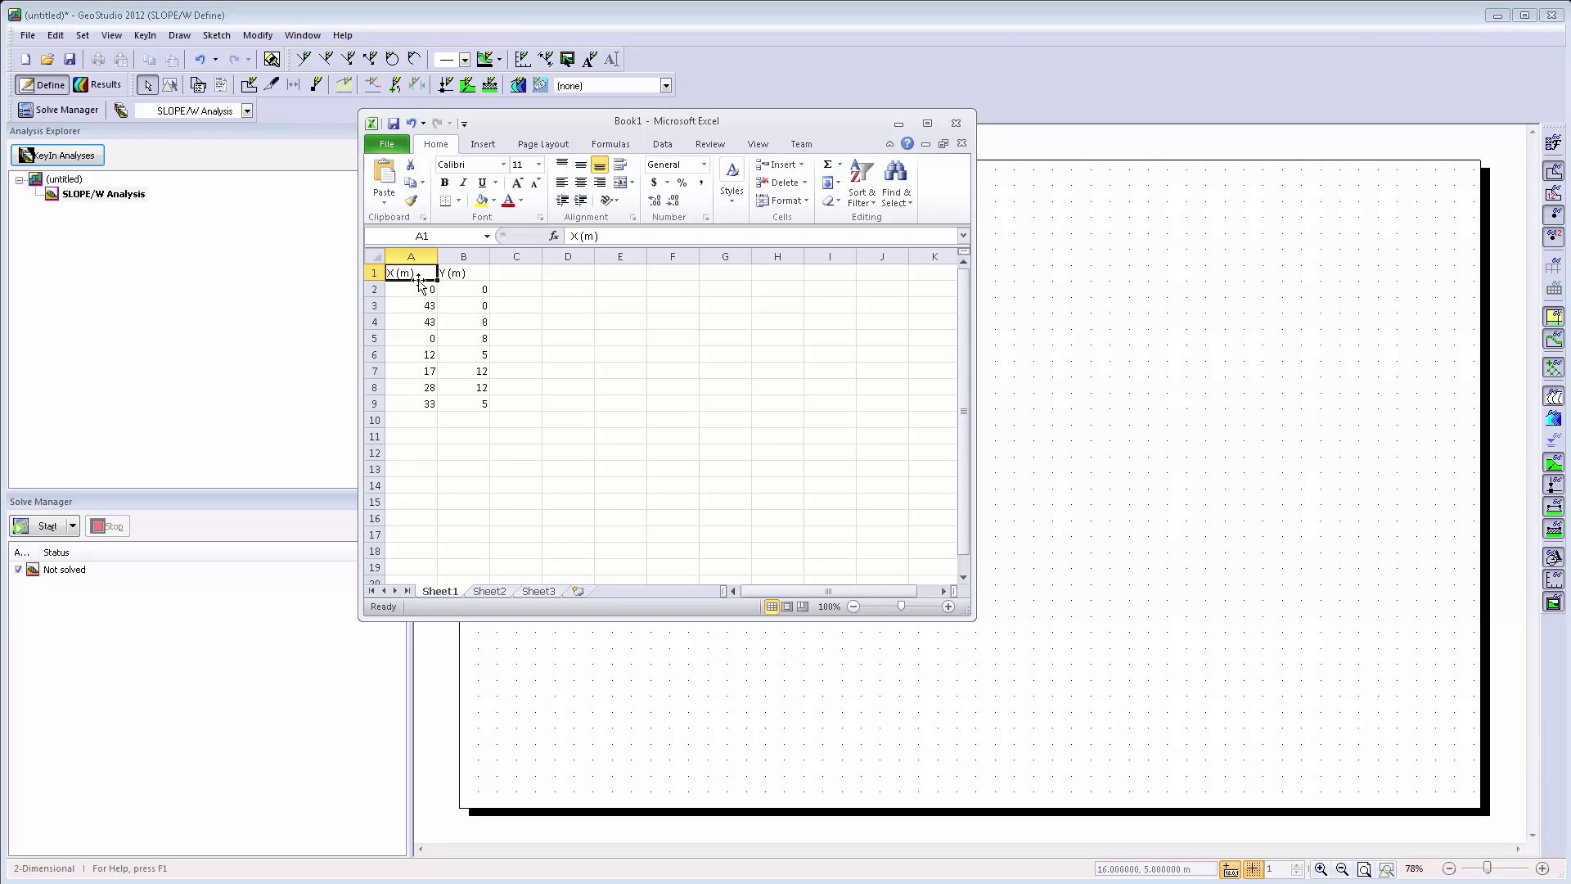
# Copy the eight X–Y coordinate pairs in cells A2:B9
pyautogui.moveTo(419, 290)
pyautogui.mouseDown()
pyautogui.moveTo(466, 364)
pyautogui.moveTo(473, 411)
pyautogui.mouseUp()
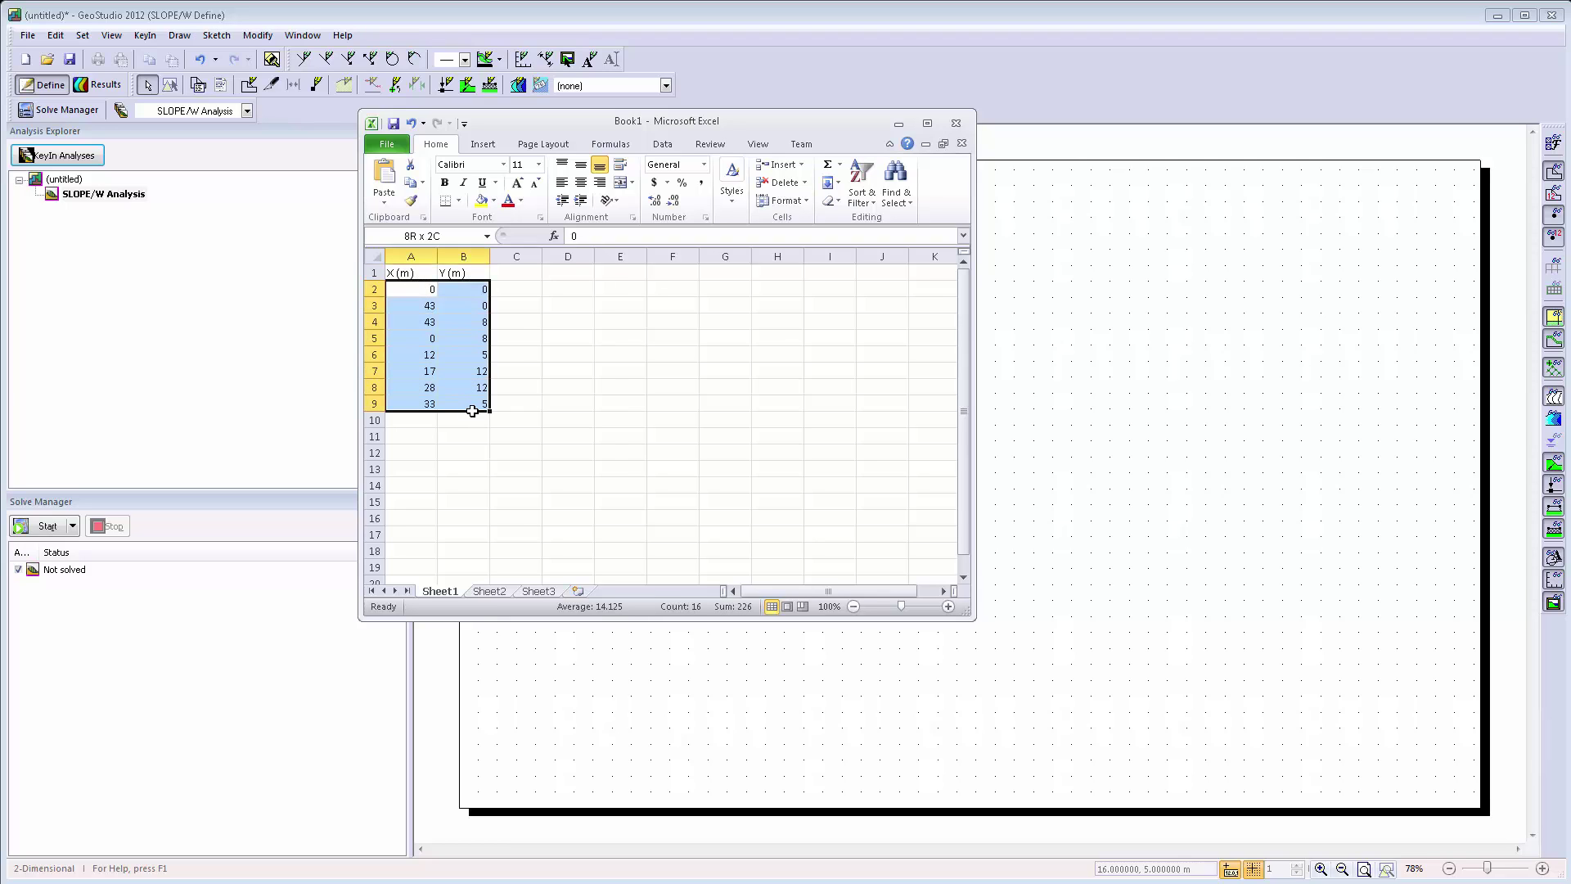
pyautogui.rightClick(462, 384)
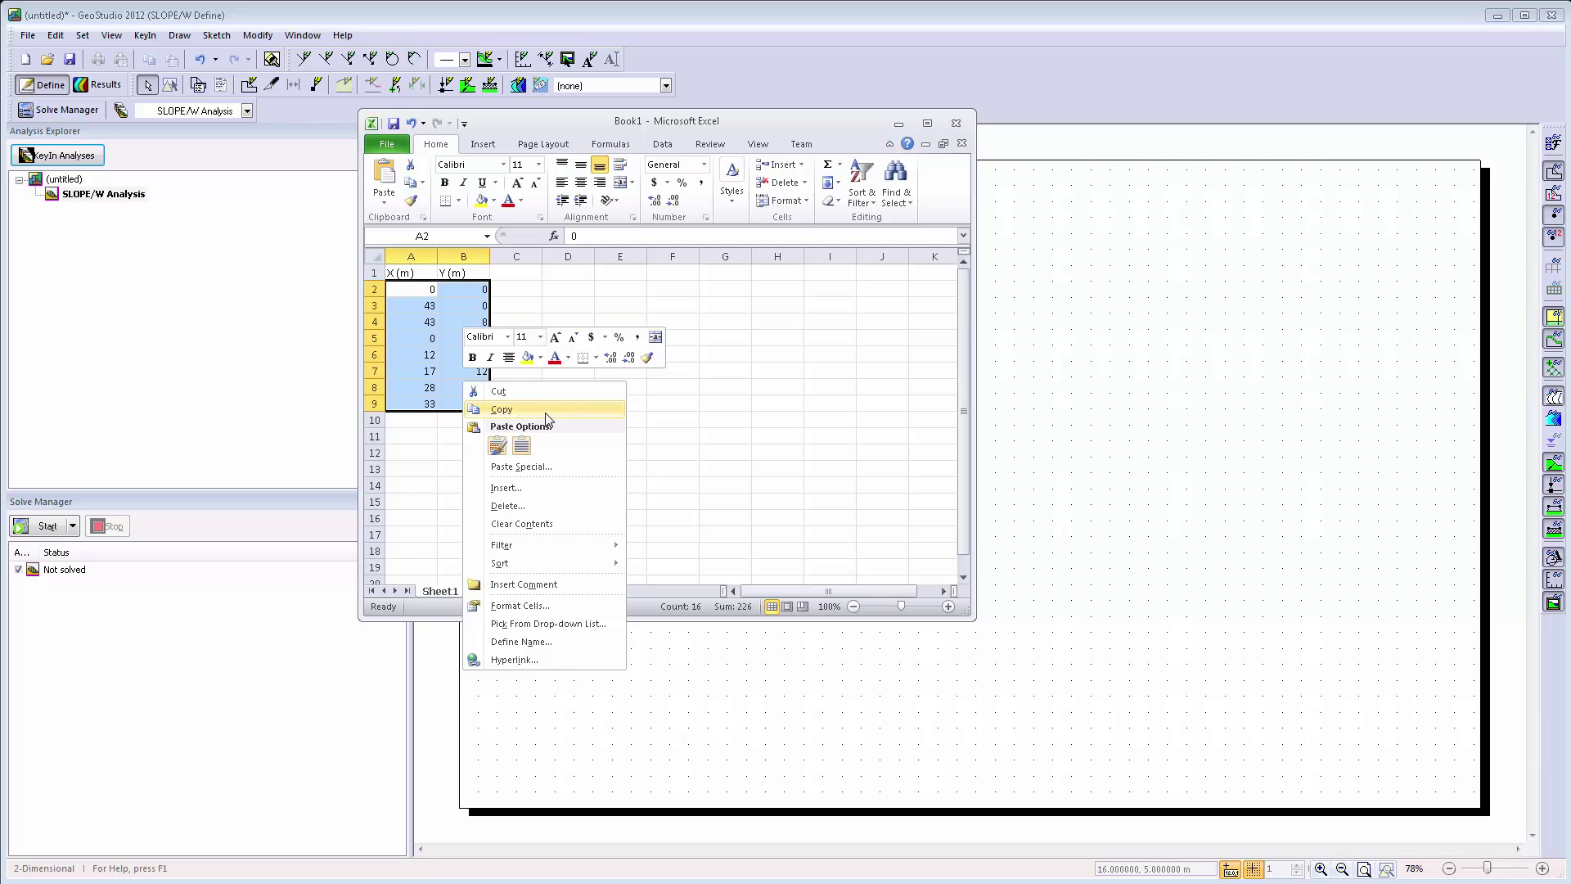
pyautogui.click(502, 409)
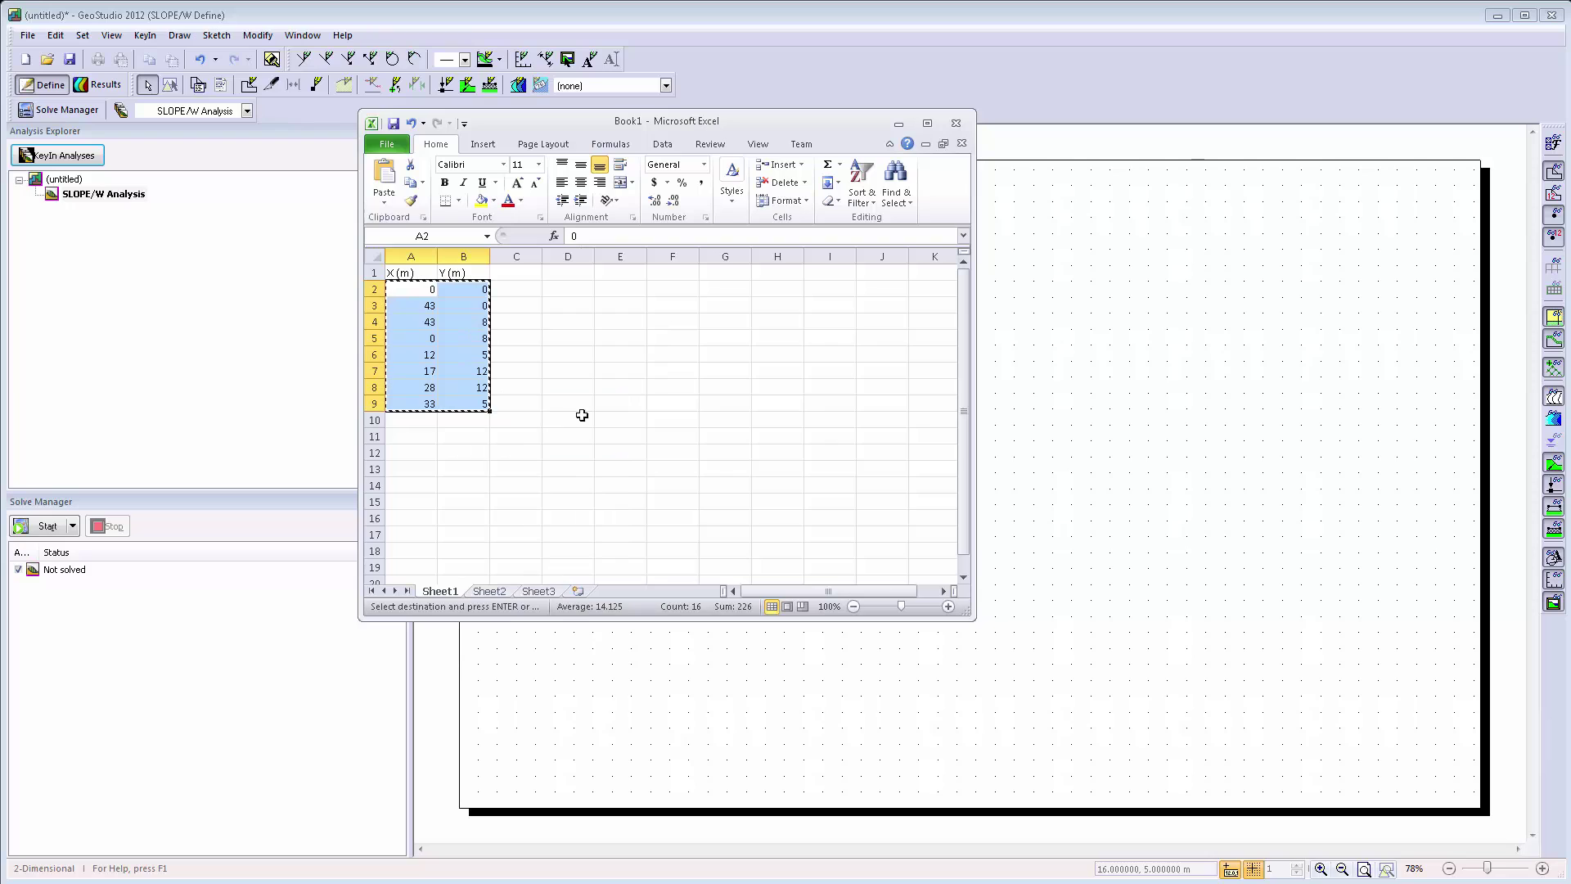
# Paste the copied coordinates into the KeyIn Points table as points 1–8
pyautogui.click(883, 24)
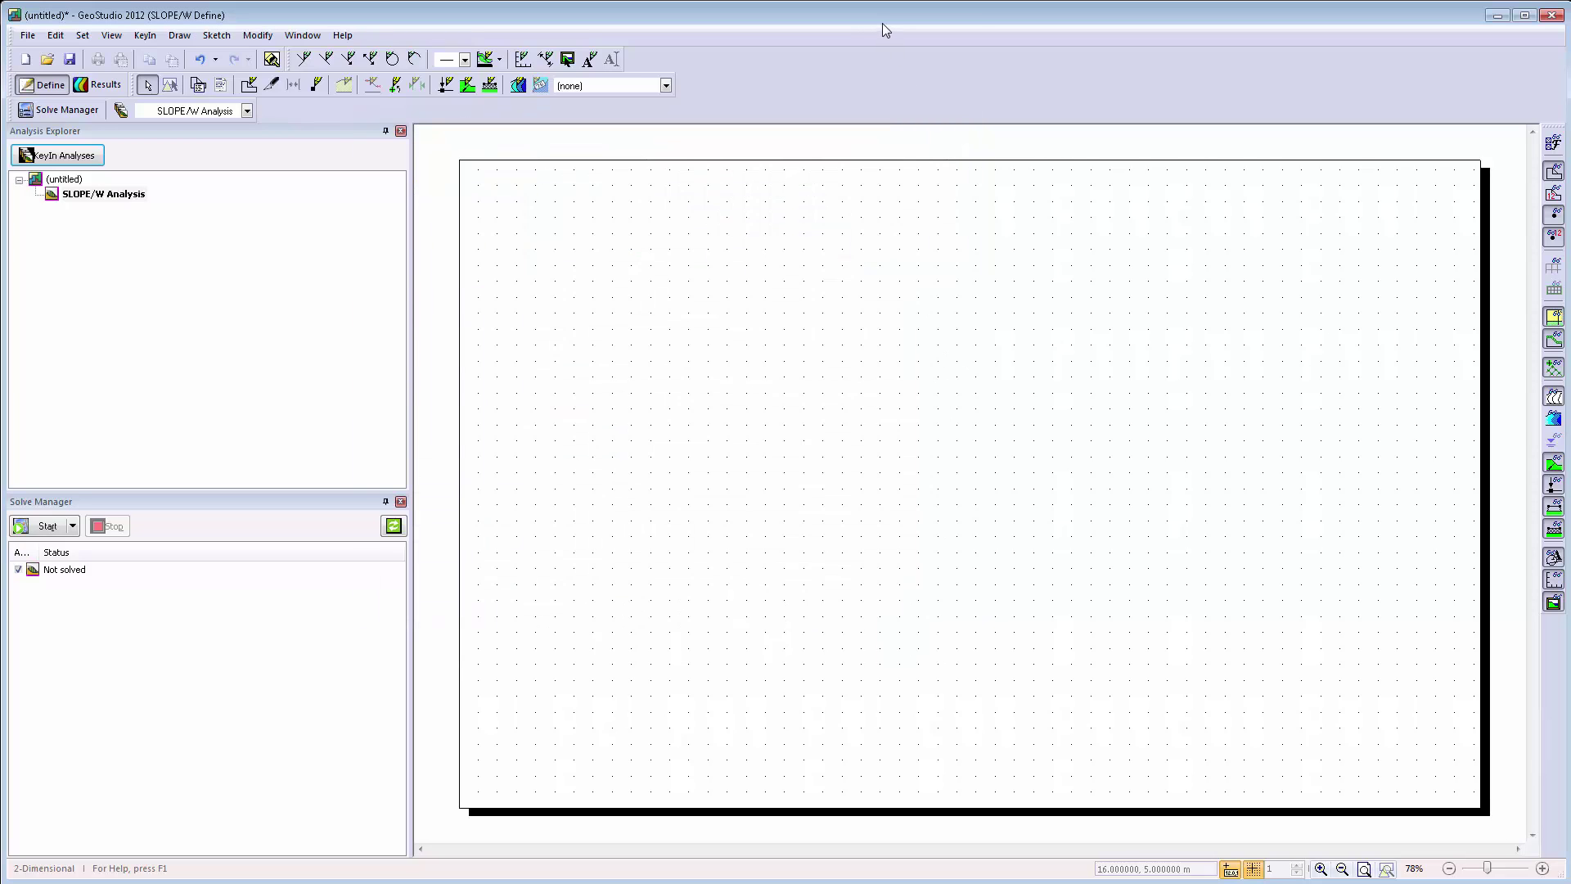
pyautogui.click(144, 37)
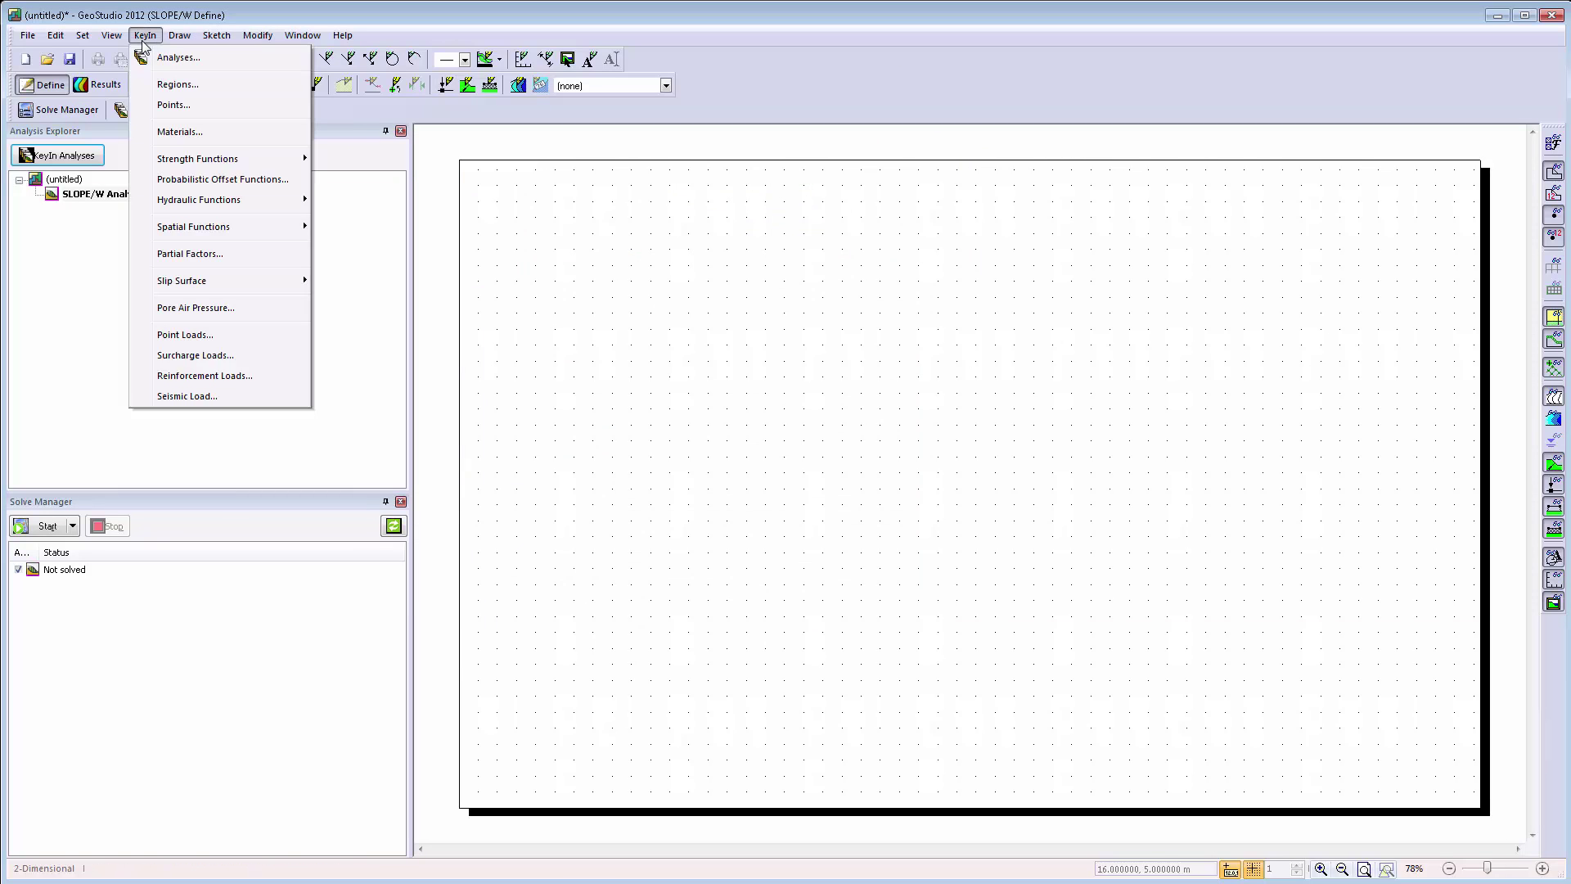
pyautogui.click(194, 111)
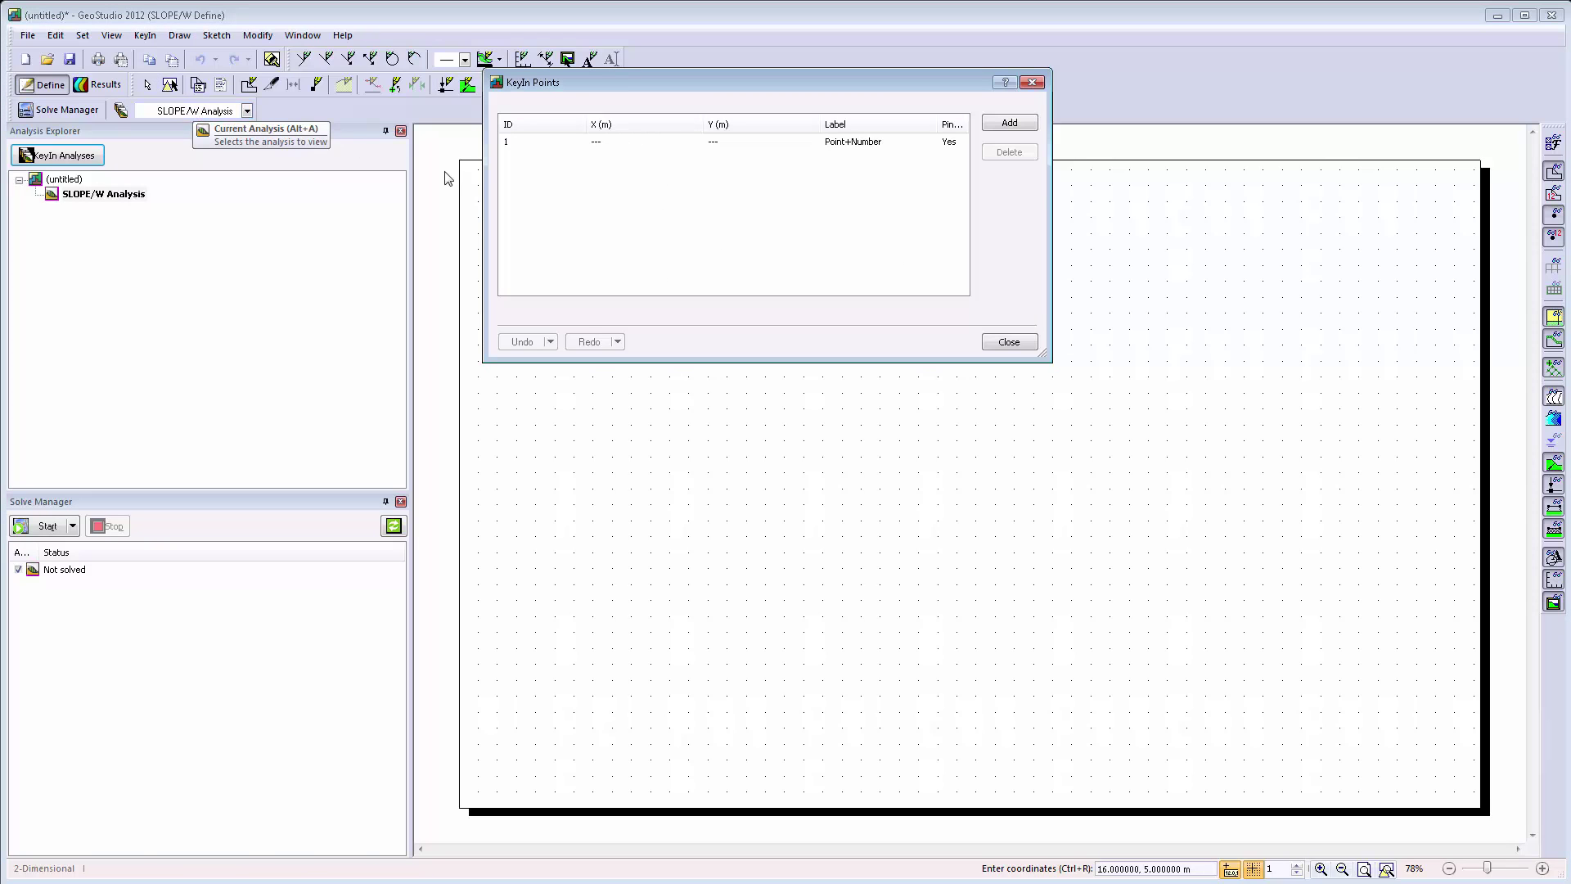
pyautogui.rightClick(611, 148)
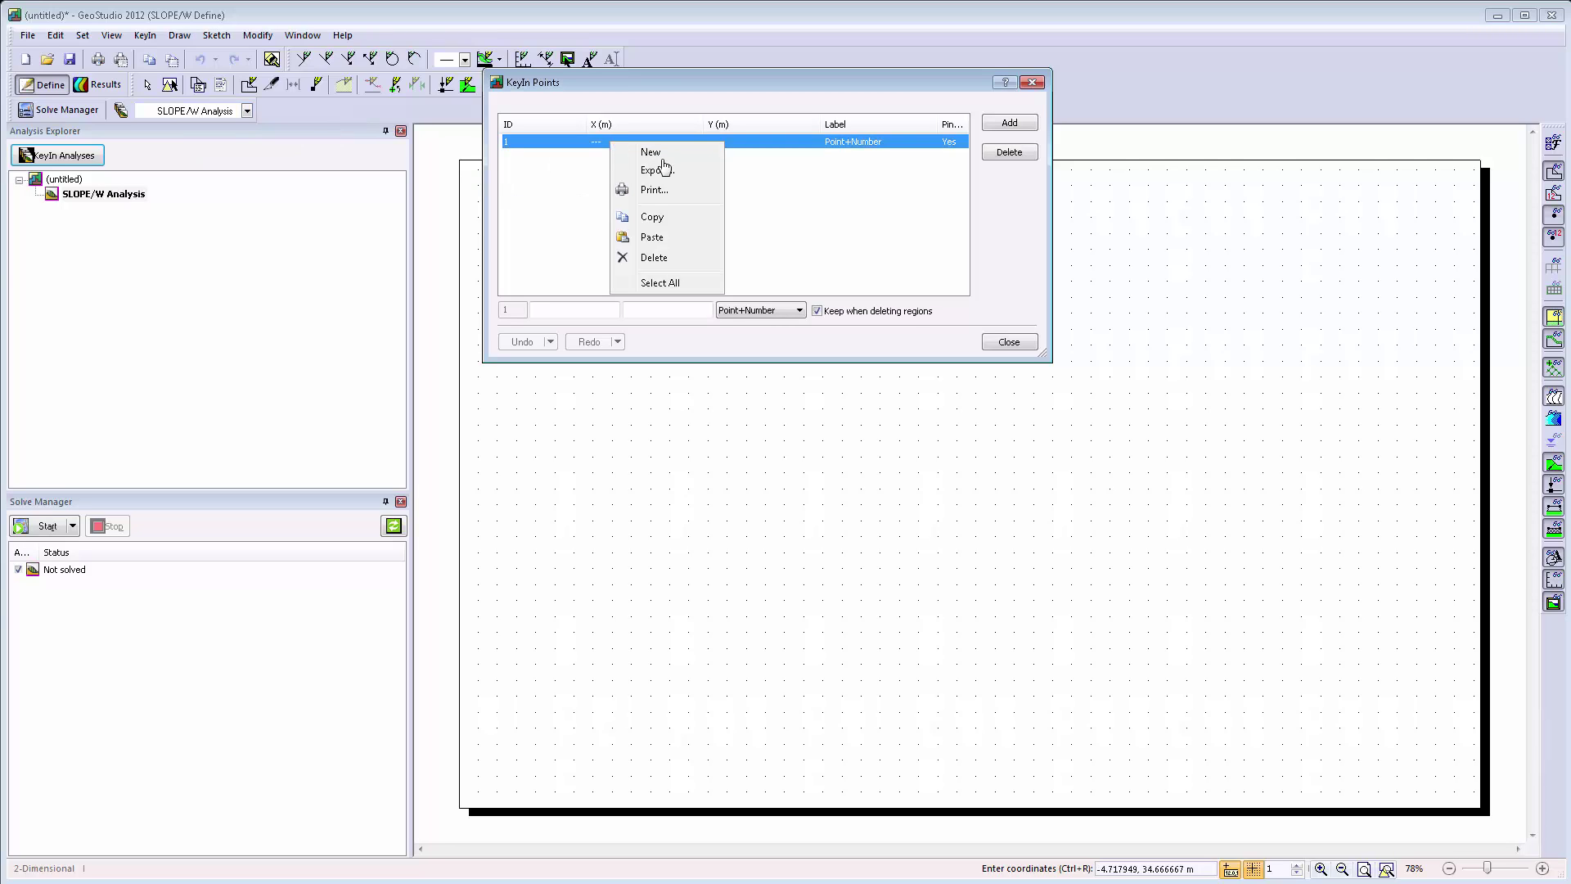
pyautogui.click(682, 239)
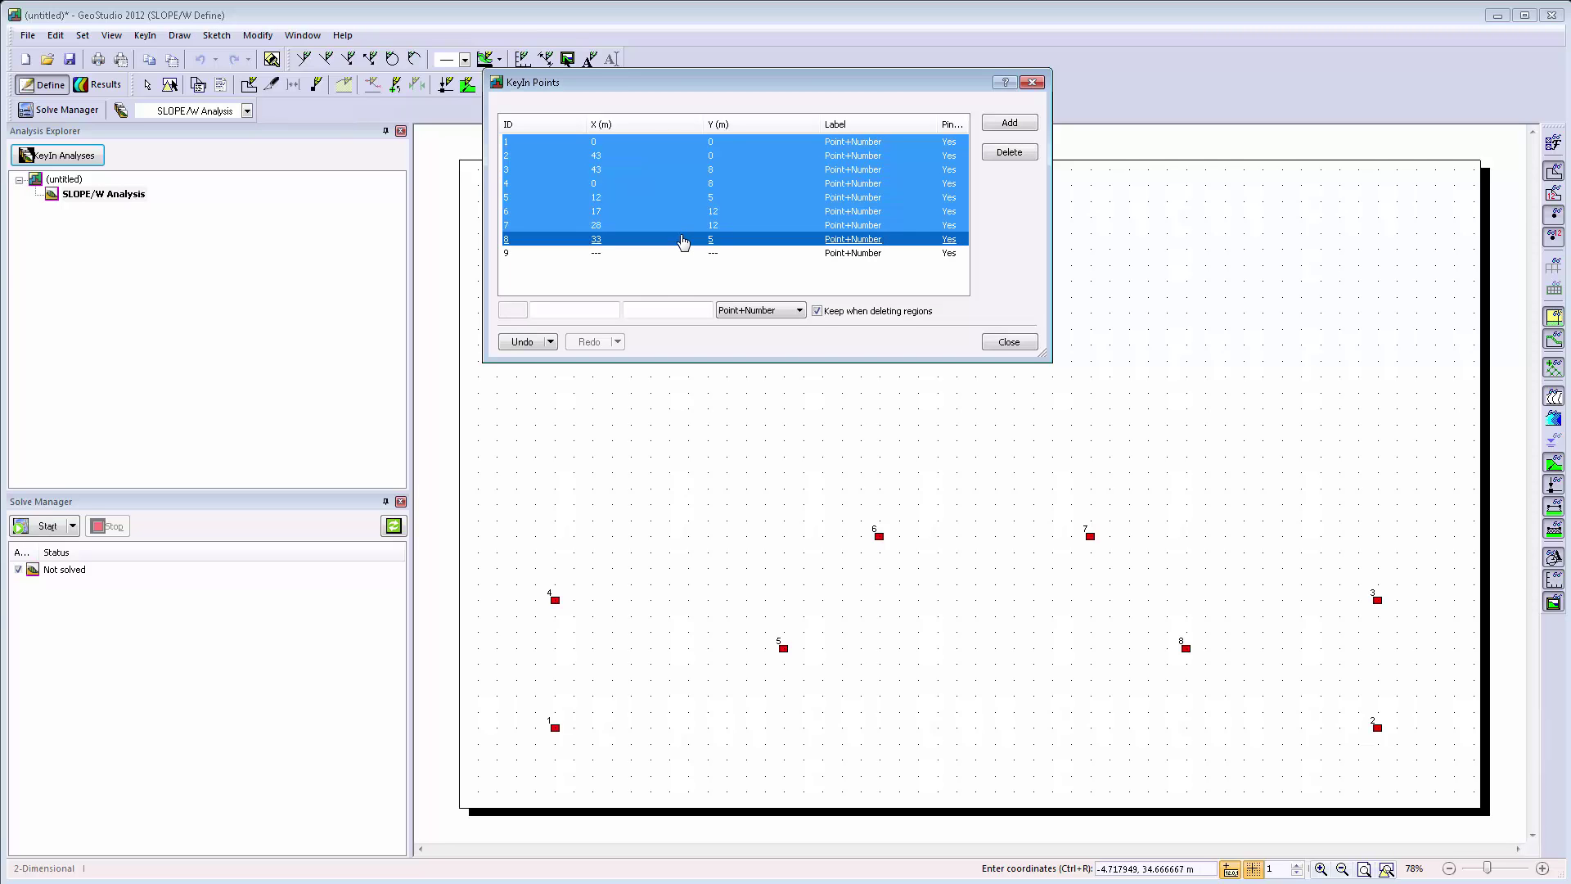
pyautogui.click(1008, 342)
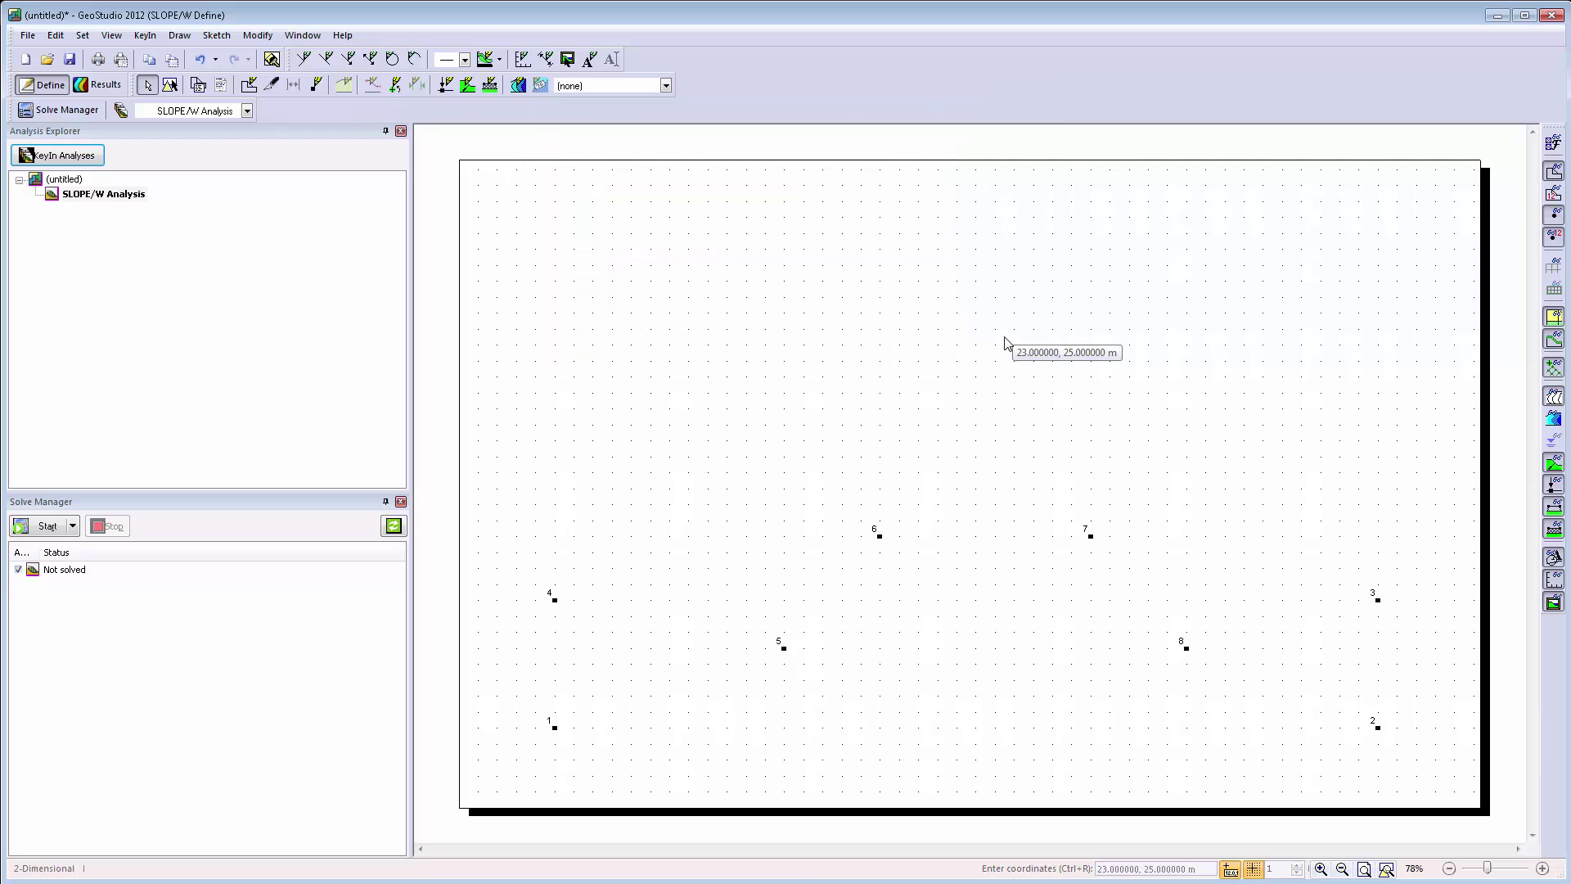
# Set Units and Scale to metric with 1:200 horizontal and vertical scale, after first trying 1:300
pyautogui.click(83, 36)
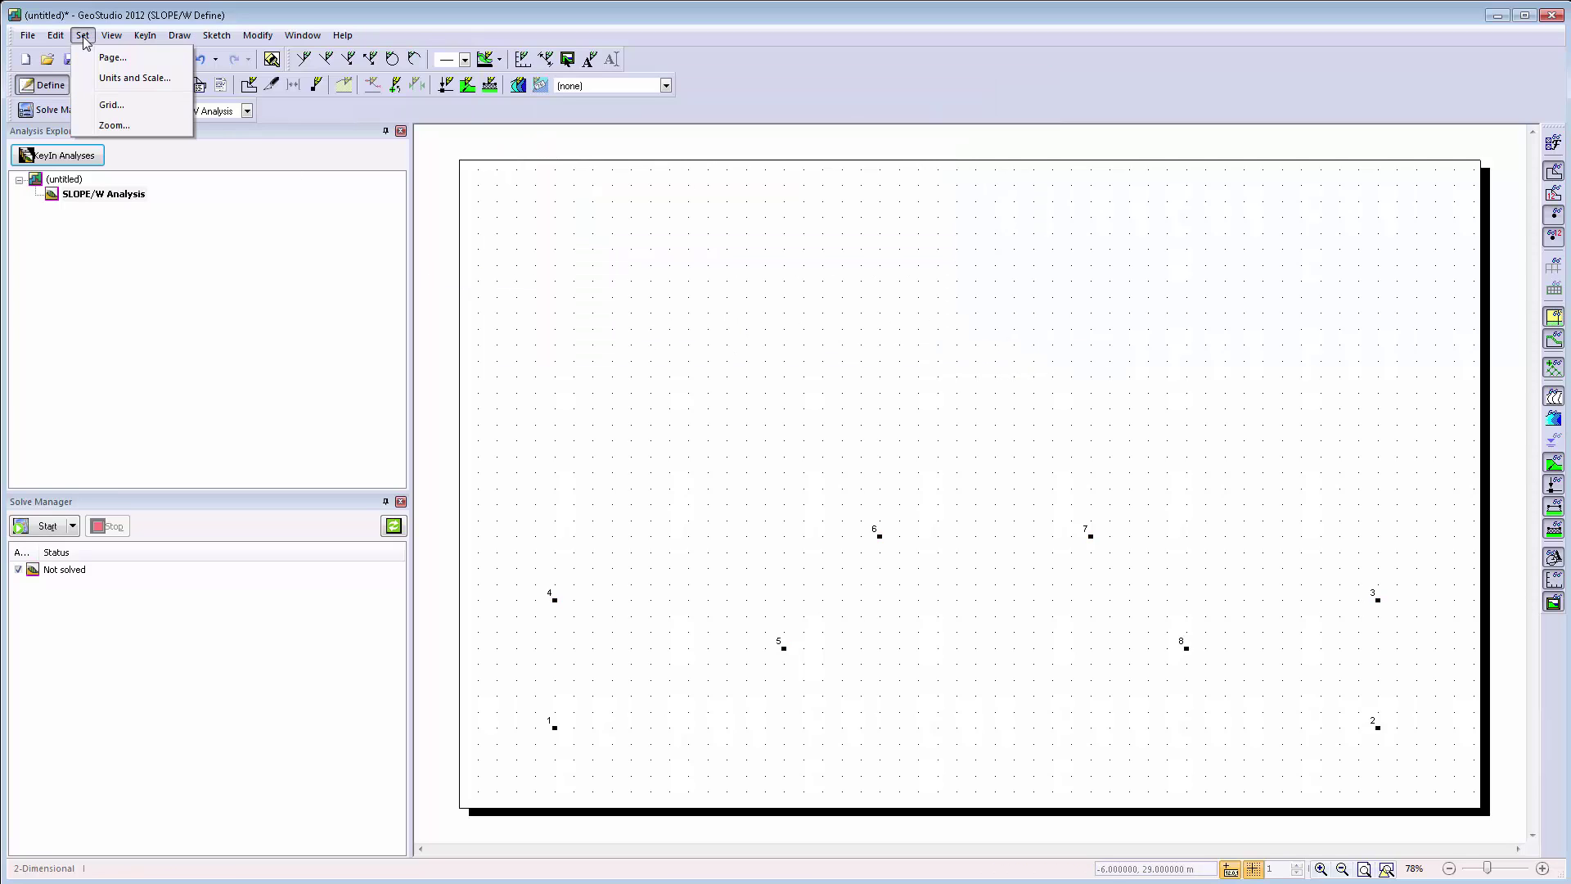
pyautogui.click(180, 84)
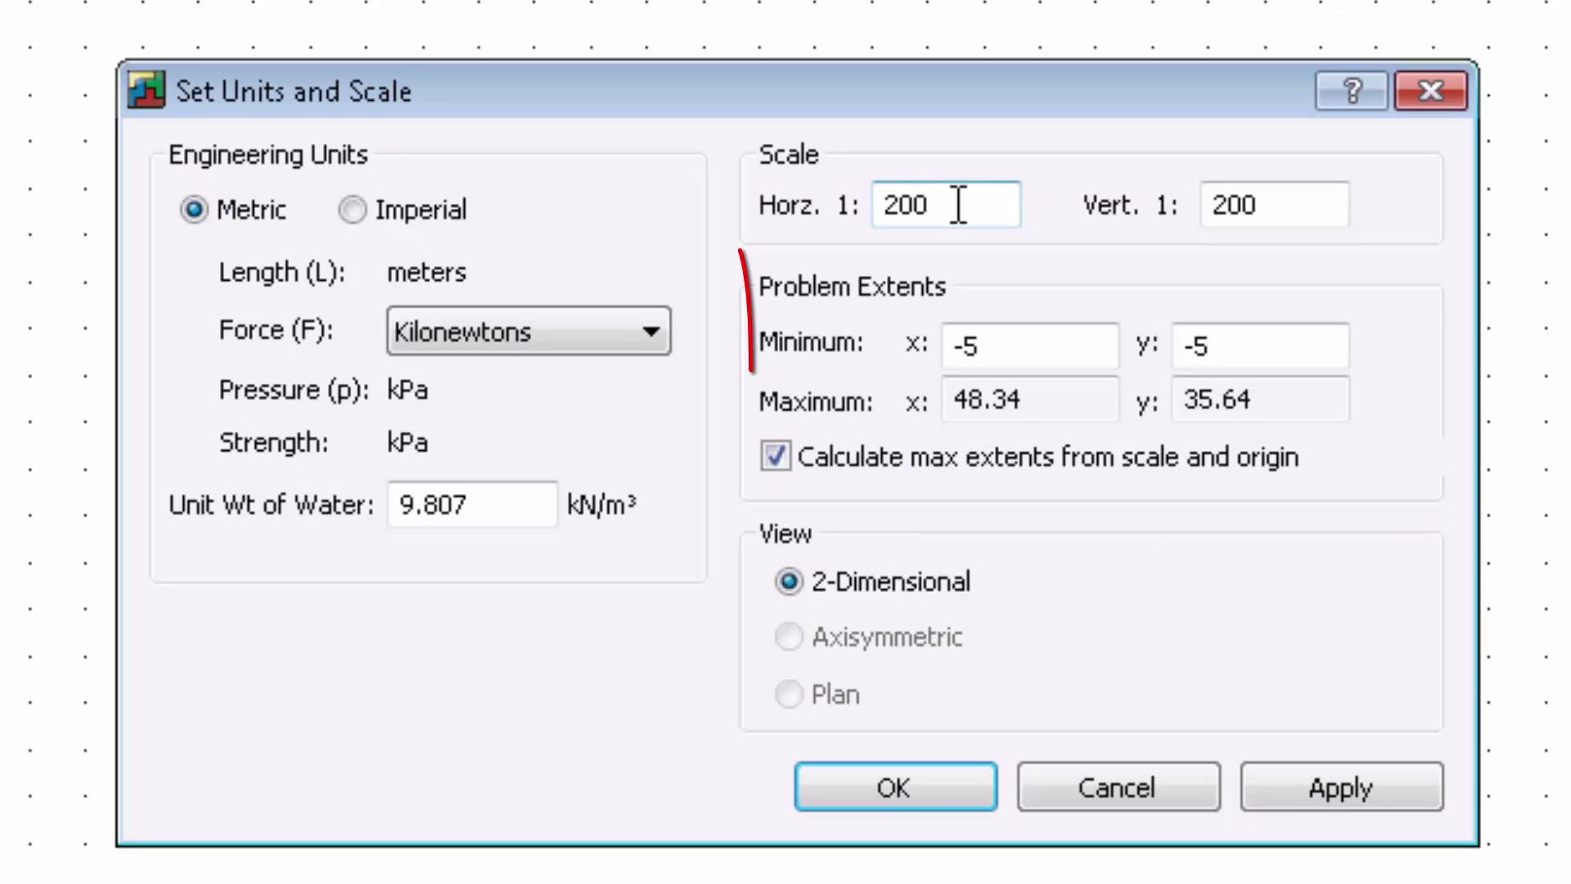
pyautogui.moveTo(1014, 224); pyautogui.dragTo(837, 243)
pyautogui.write('3')
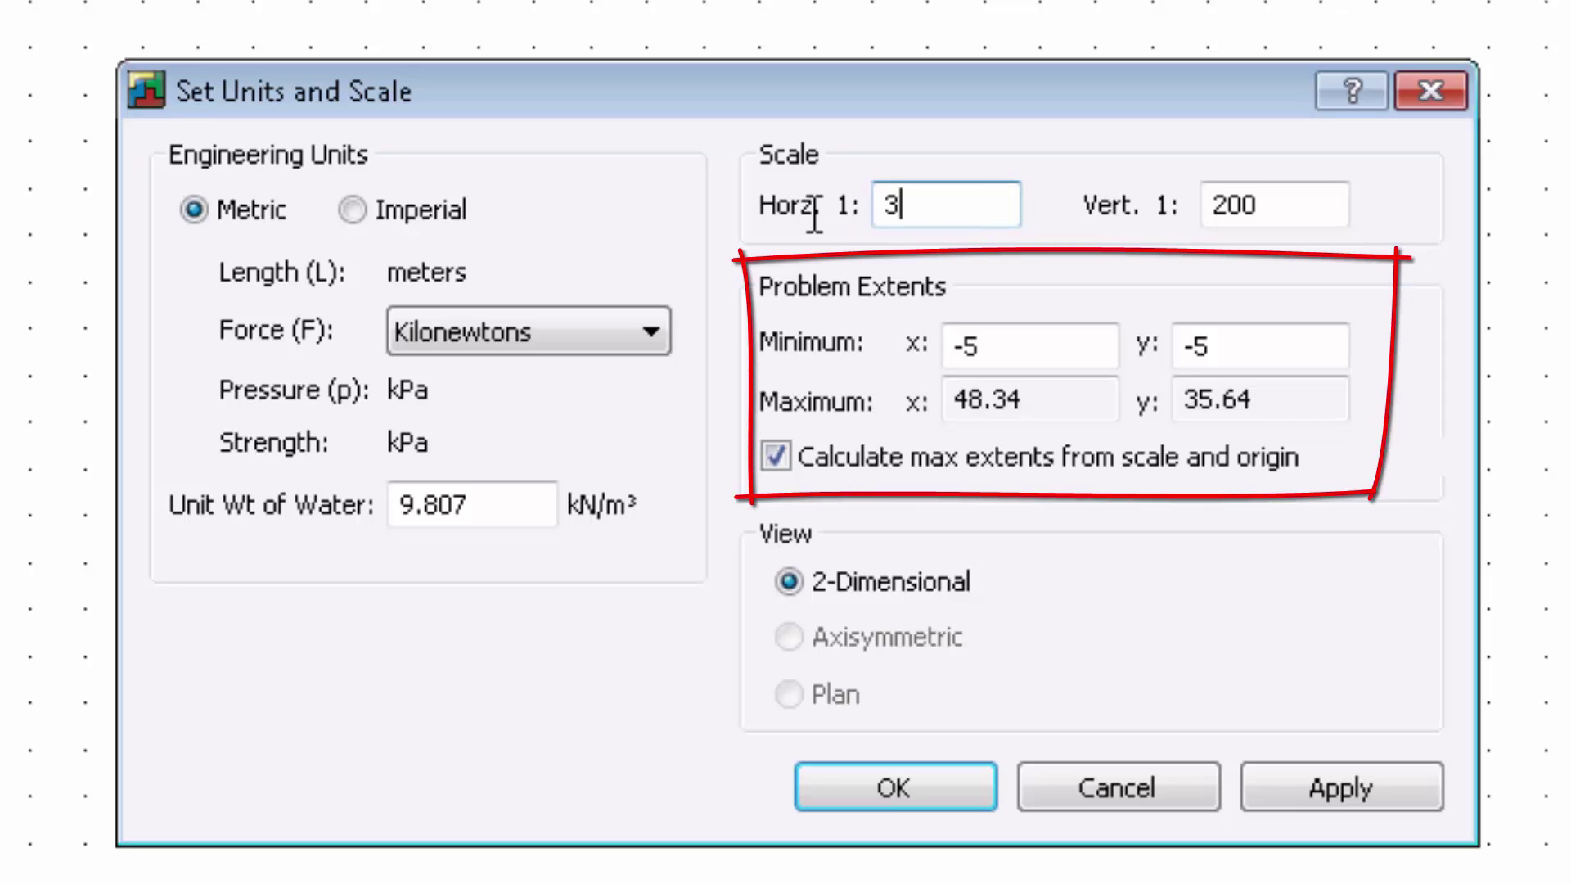
pyautogui.write('00')
pyautogui.press('Tab')
pyautogui.write('300')
pyautogui.press('Tab')
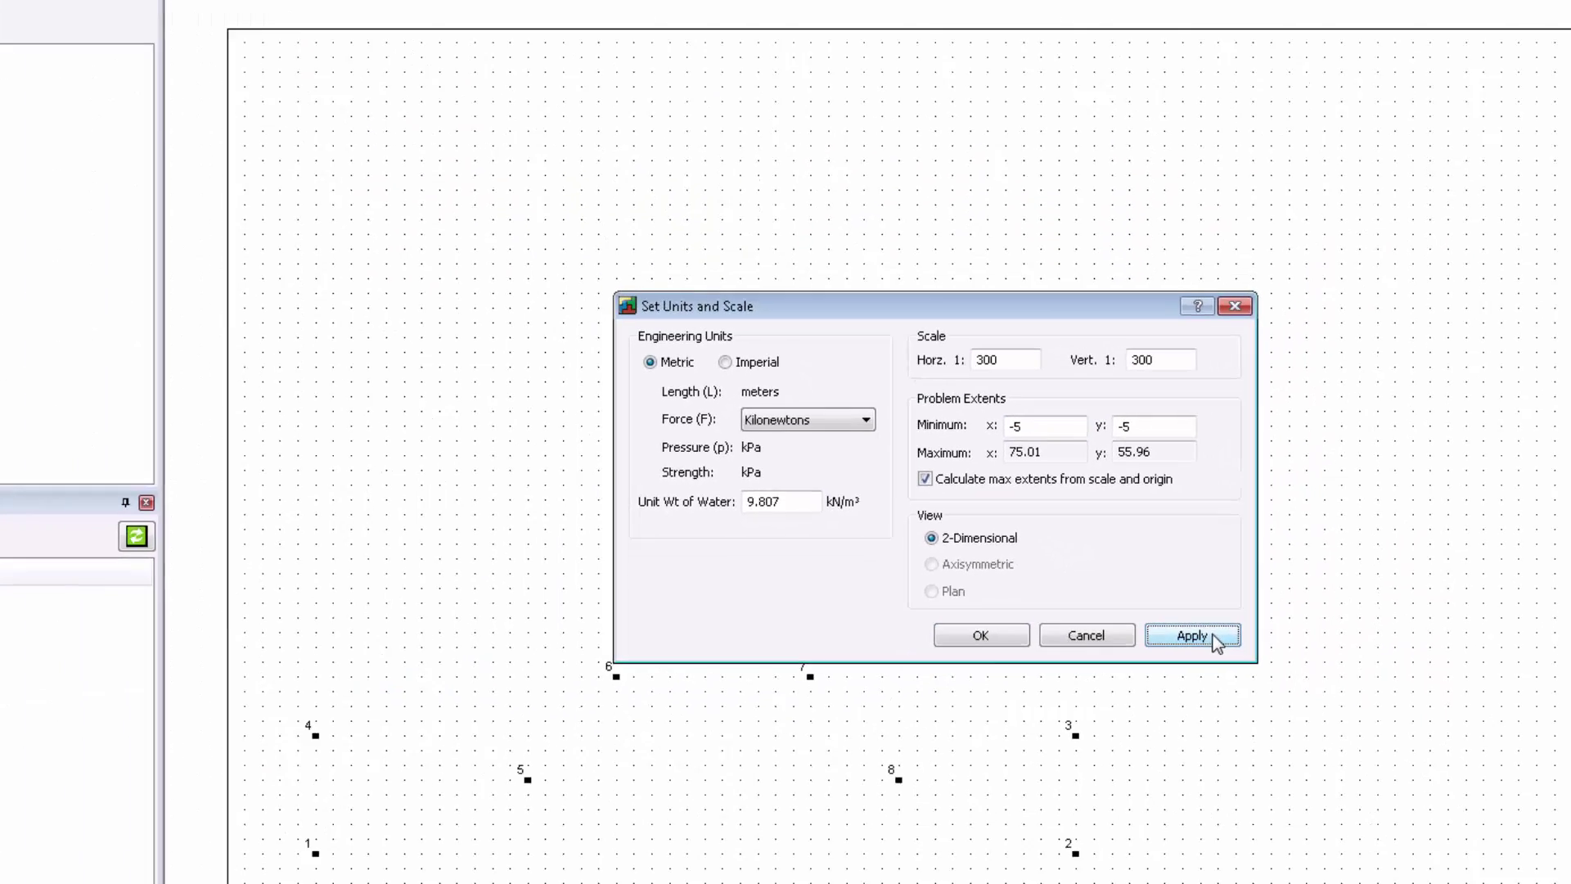
pyautogui.click(1320, 727)
pyautogui.doubleClick(1031, 396)
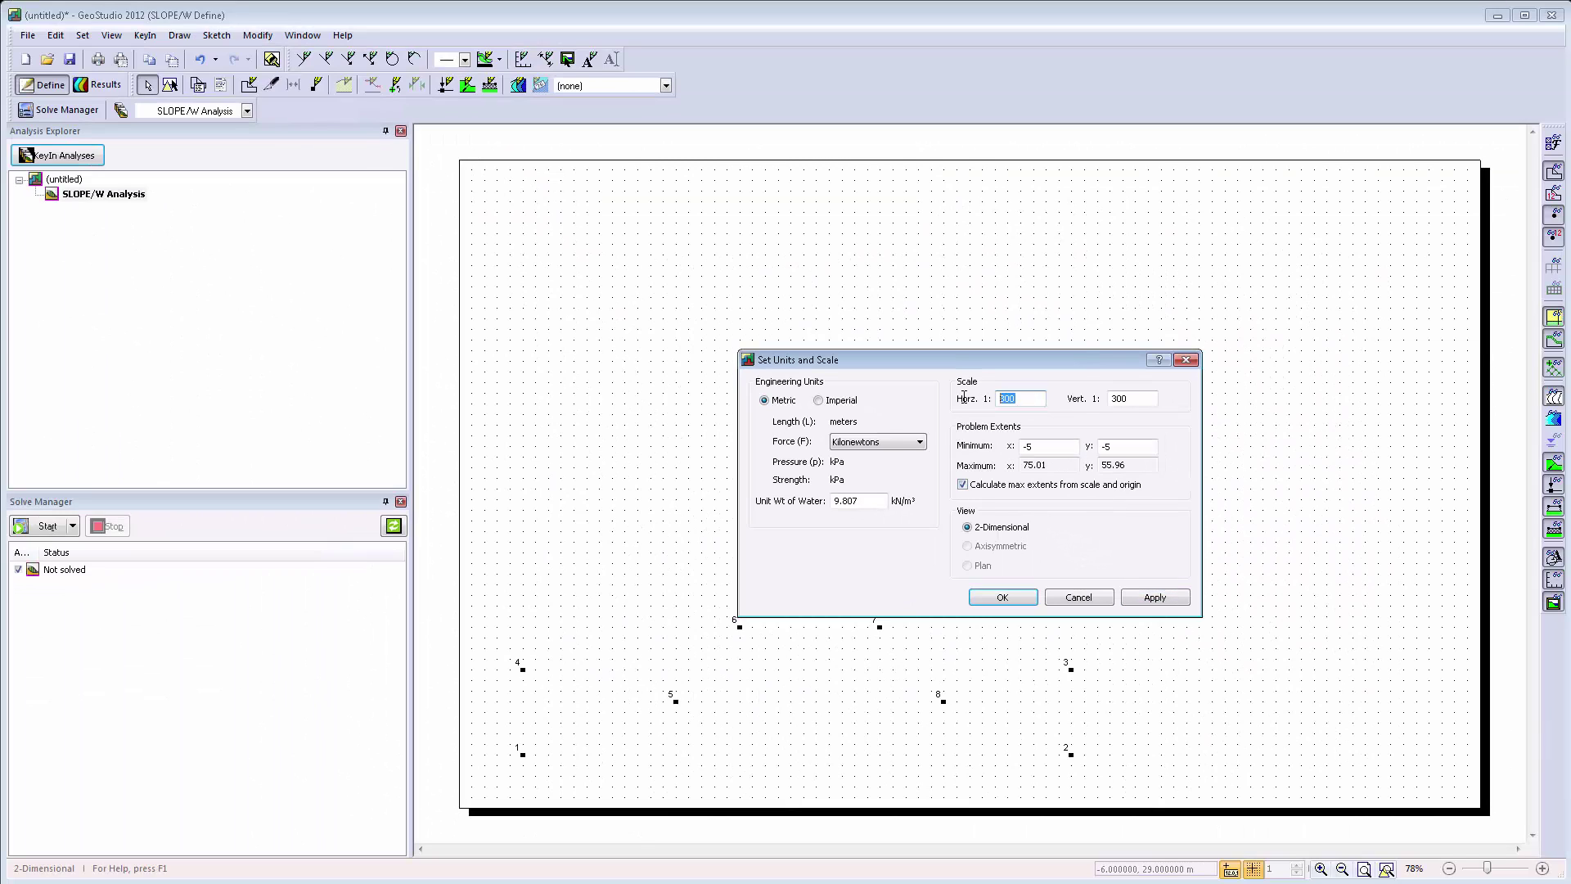
pyautogui.write('2')
pyautogui.press('Tab')
pyautogui.write('2')
pyautogui.write('0')
pyautogui.press('Tab')
pyautogui.write('200')
pyautogui.press('Tab')
pyautogui.click(1171, 599)
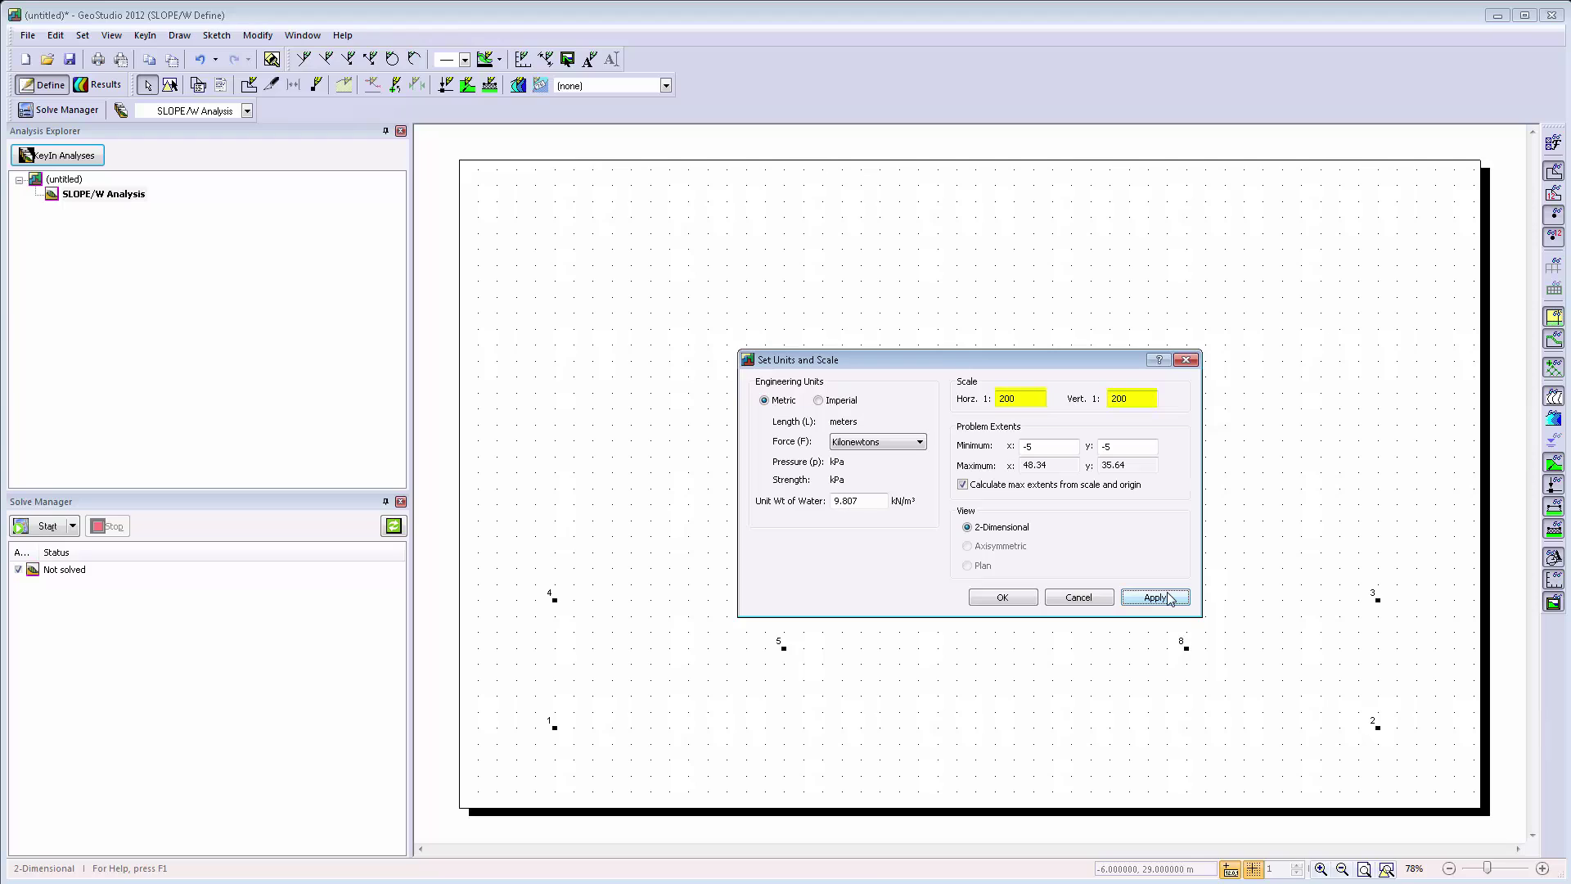
pyautogui.click(1001, 599)
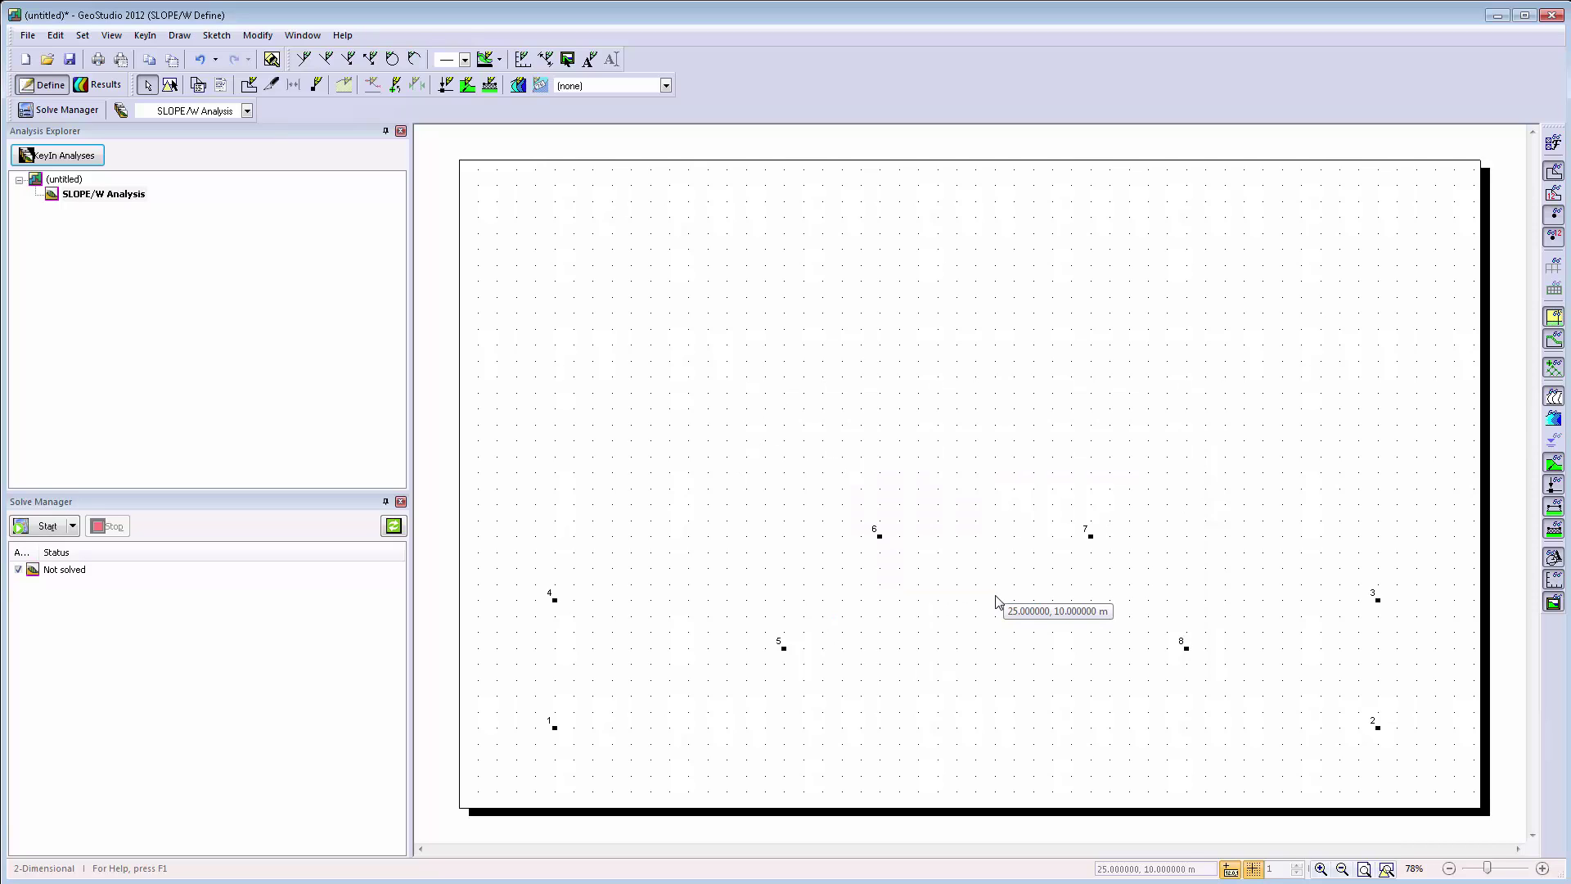
# Draw the rectangular background region through points 1, 2, 3 and 4
pyautogui.click(251, 85)
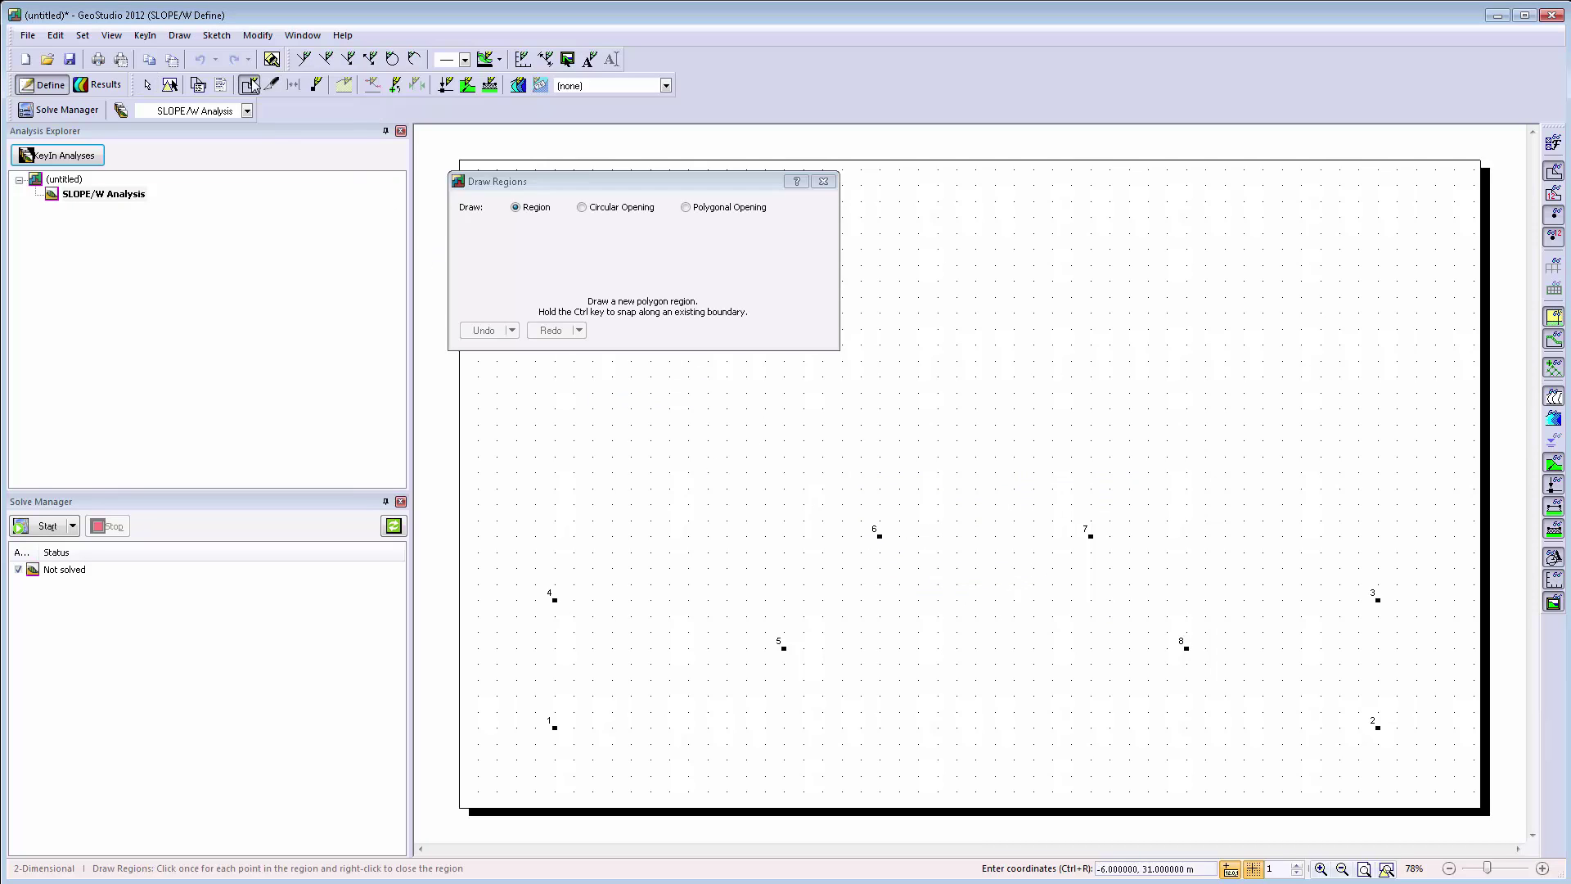
pyautogui.click(554, 725)
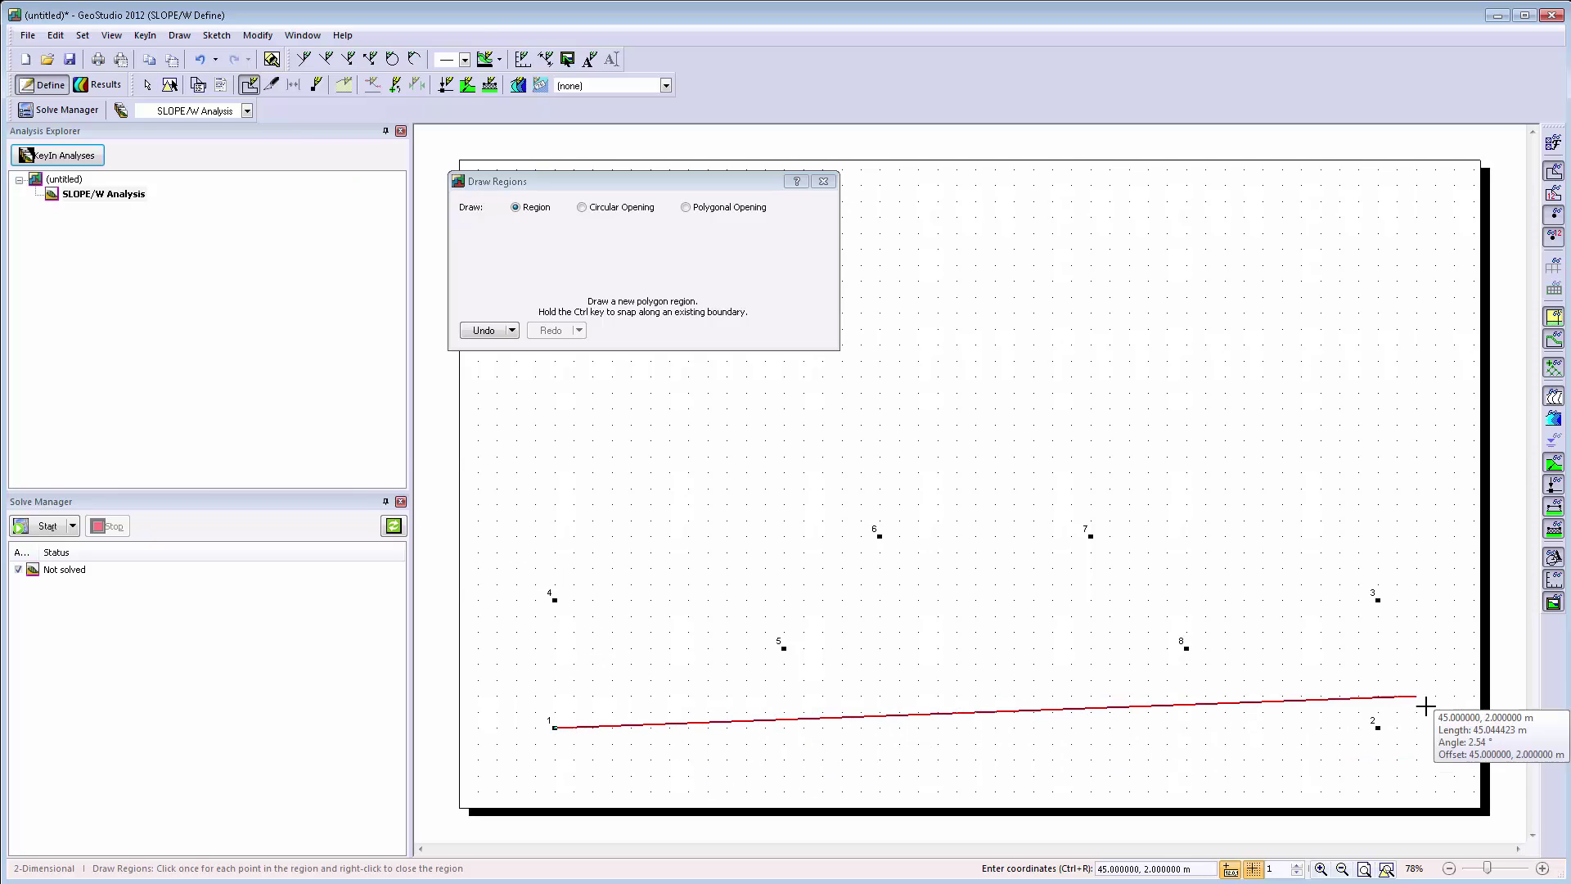
pyautogui.click(1378, 726)
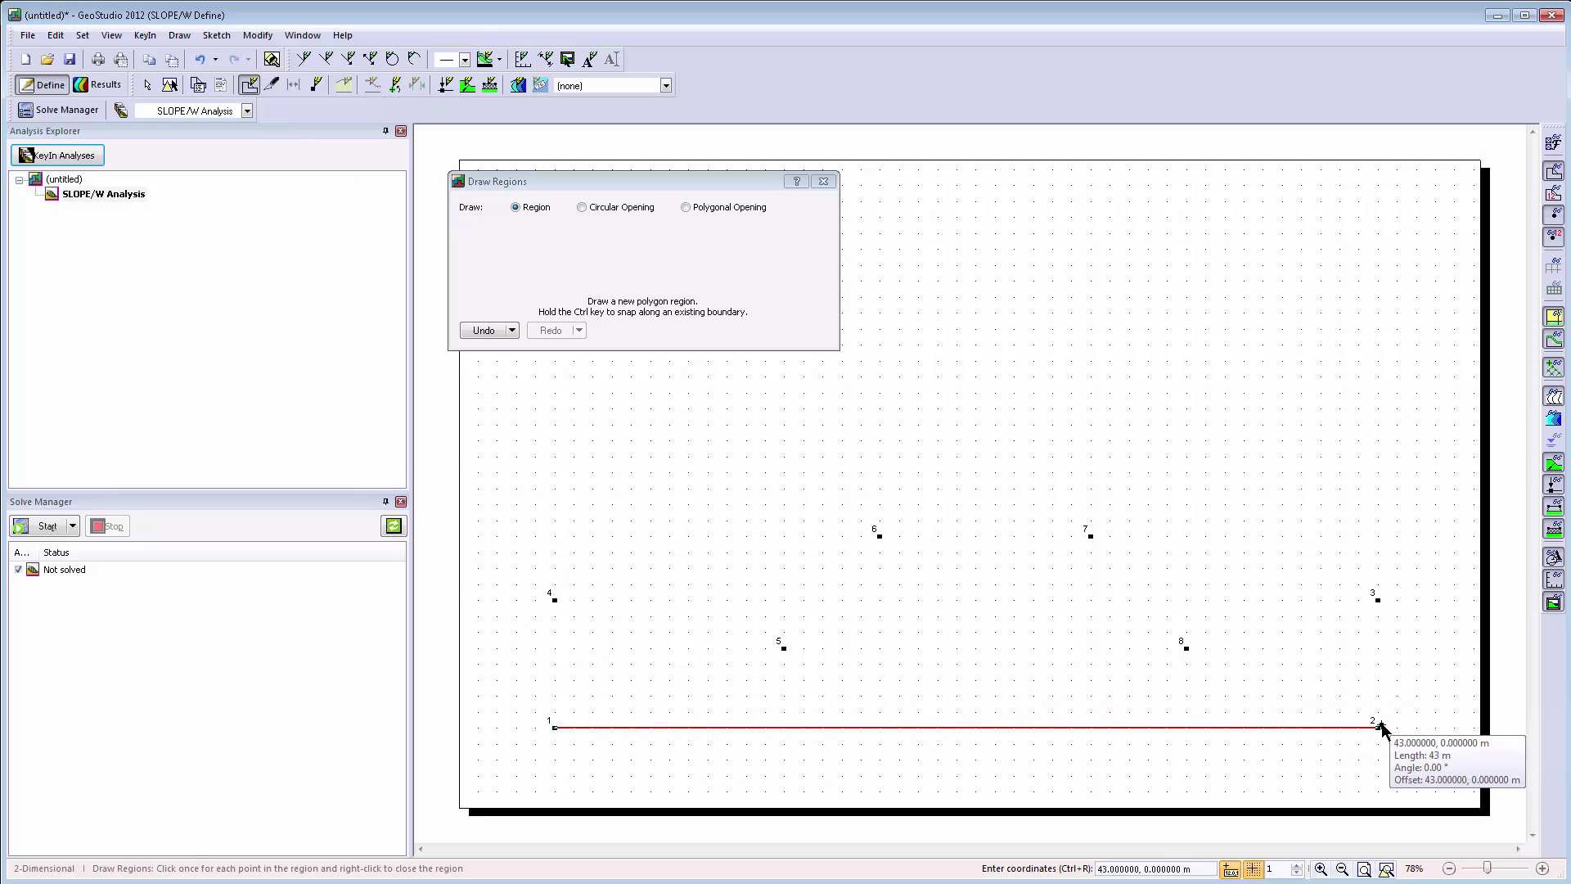
pyautogui.click(1377, 598)
pyautogui.click(554, 598)
pyautogui.rightClick(554, 598)
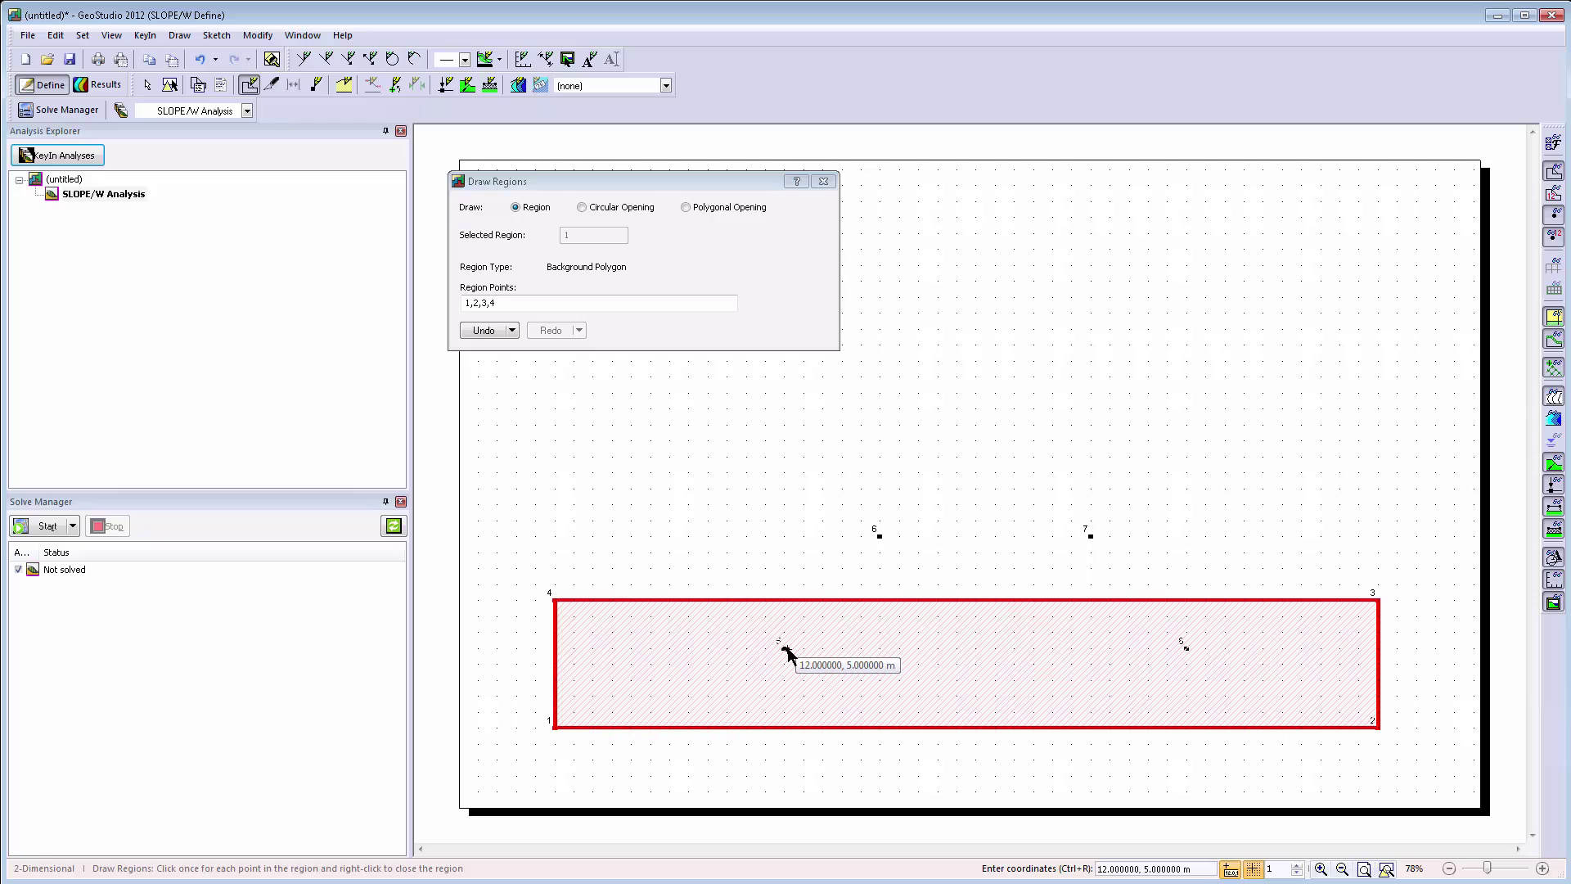
pyautogui.write('p5')
# Draw the trapezoidal embankment region through points 5, 6, 7 and 8
pyautogui.press('Return')
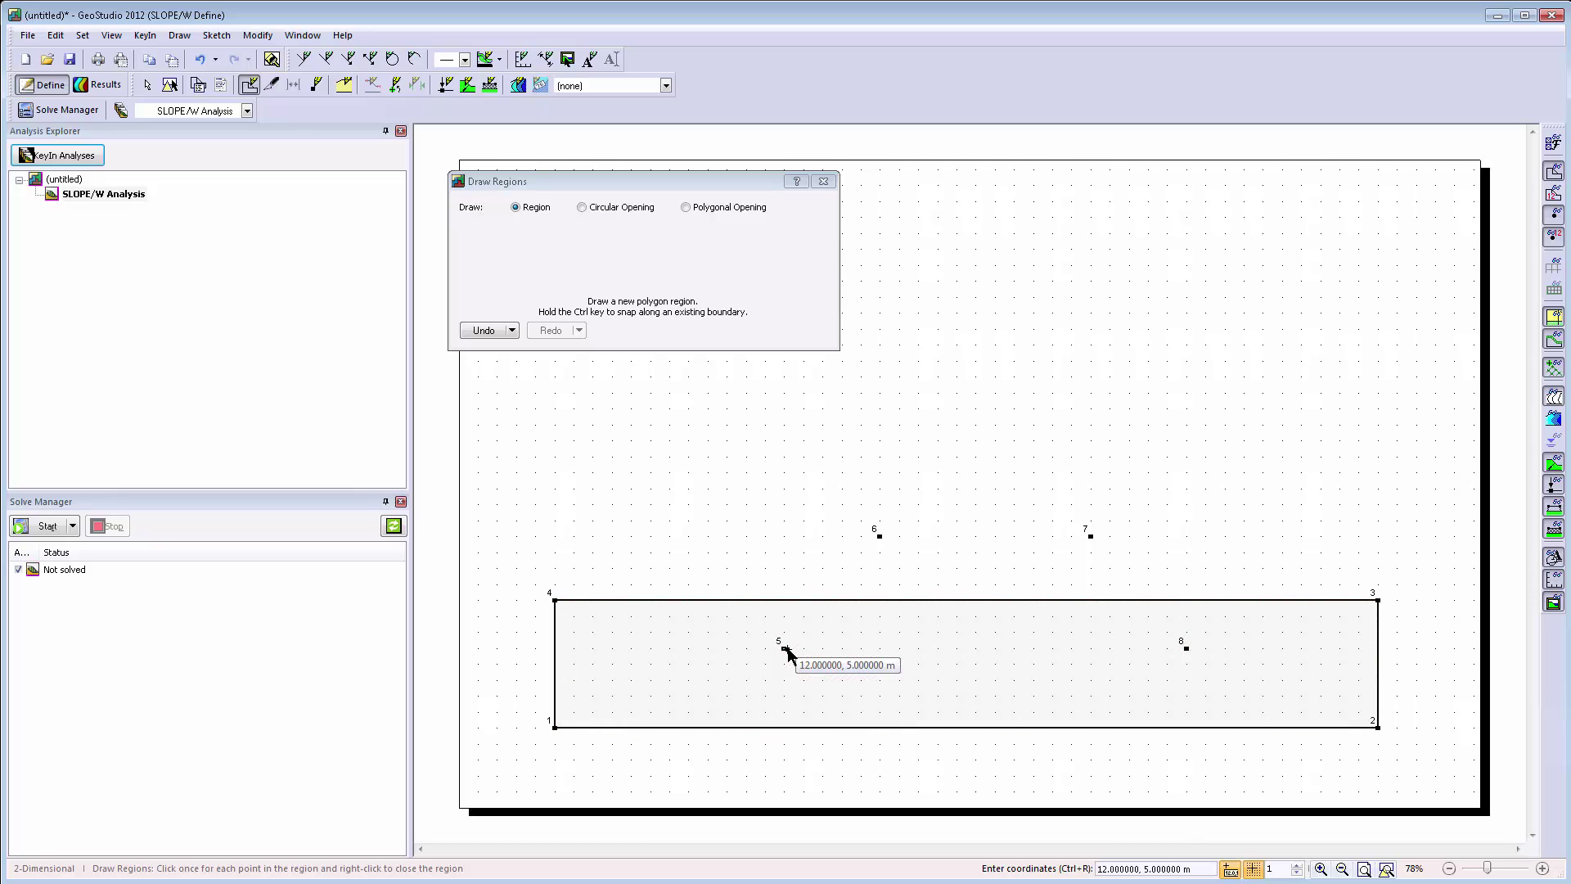
pyautogui.write('p6')
pyautogui.press('Return')
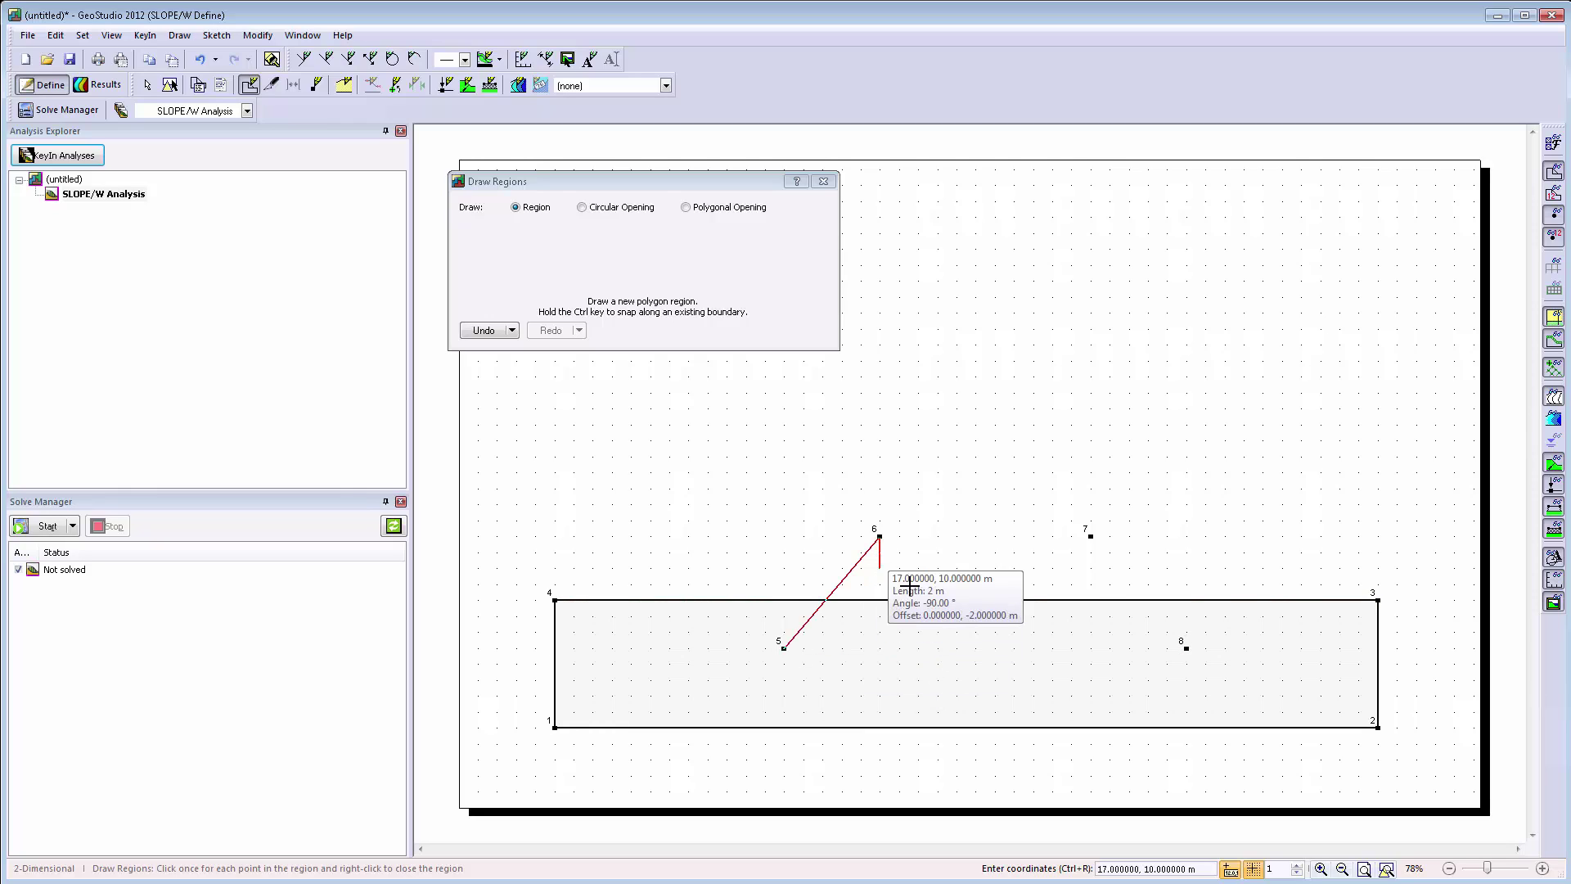
pyautogui.write('p7')
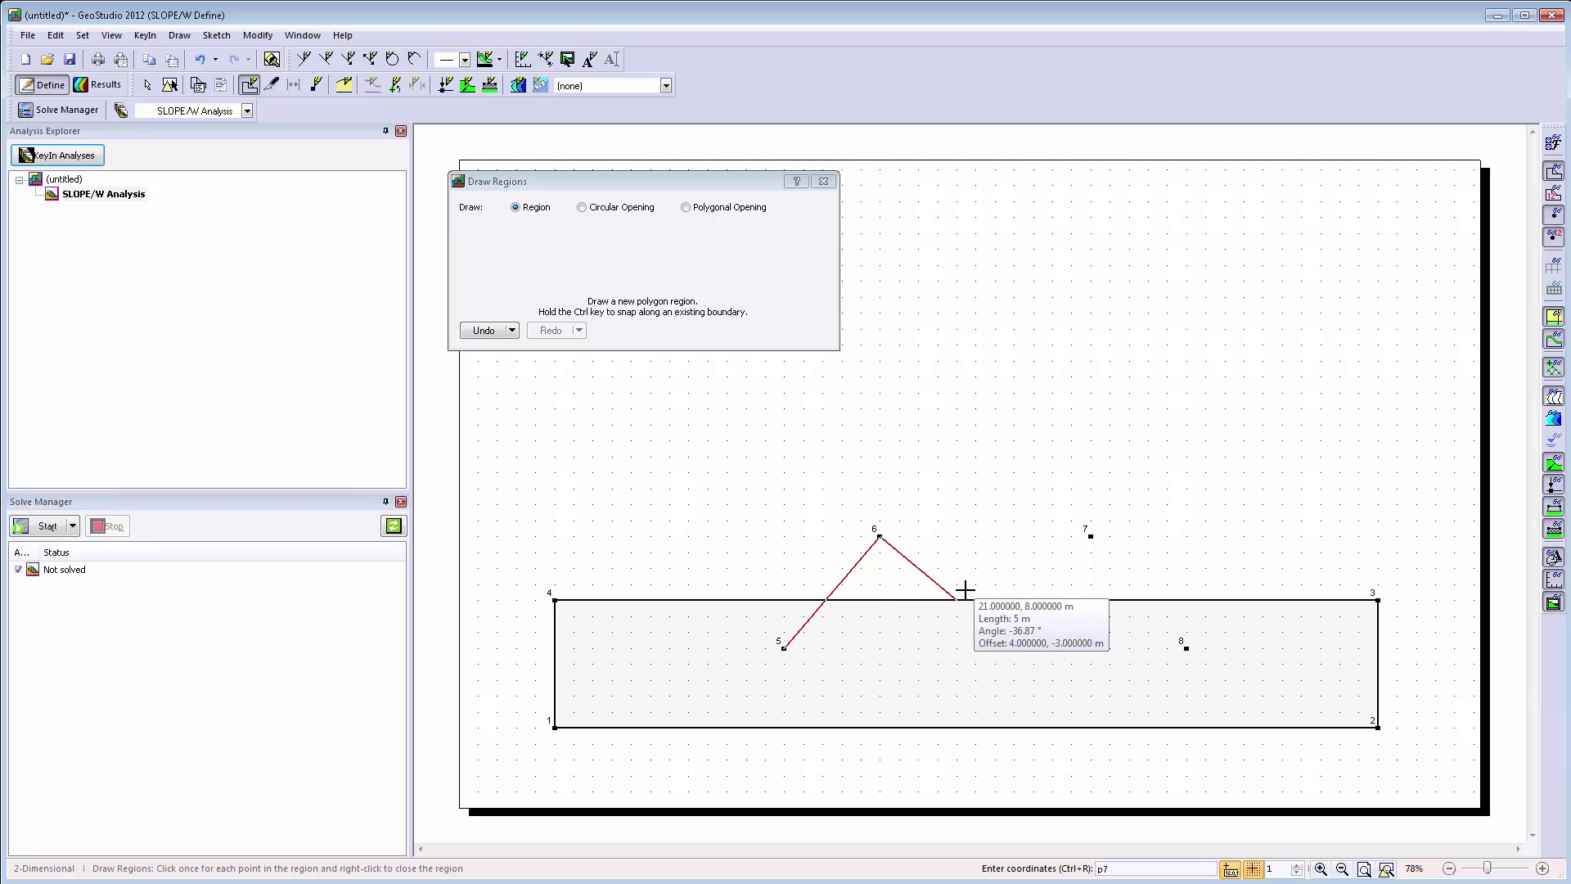
pyautogui.press('Return')
pyautogui.write('p')
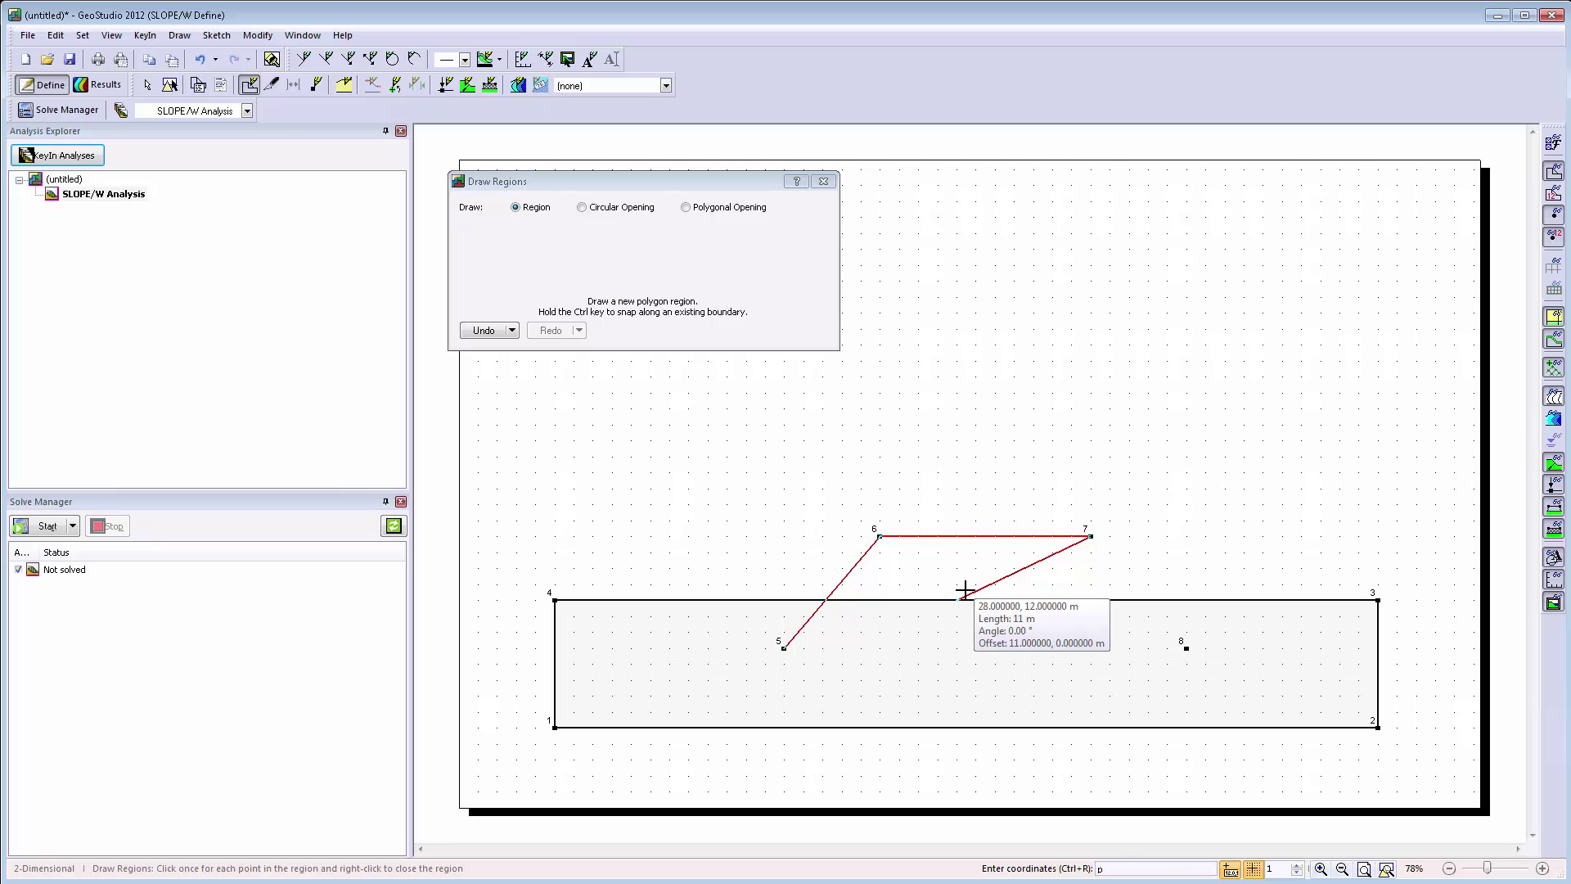
pyautogui.press('Return')
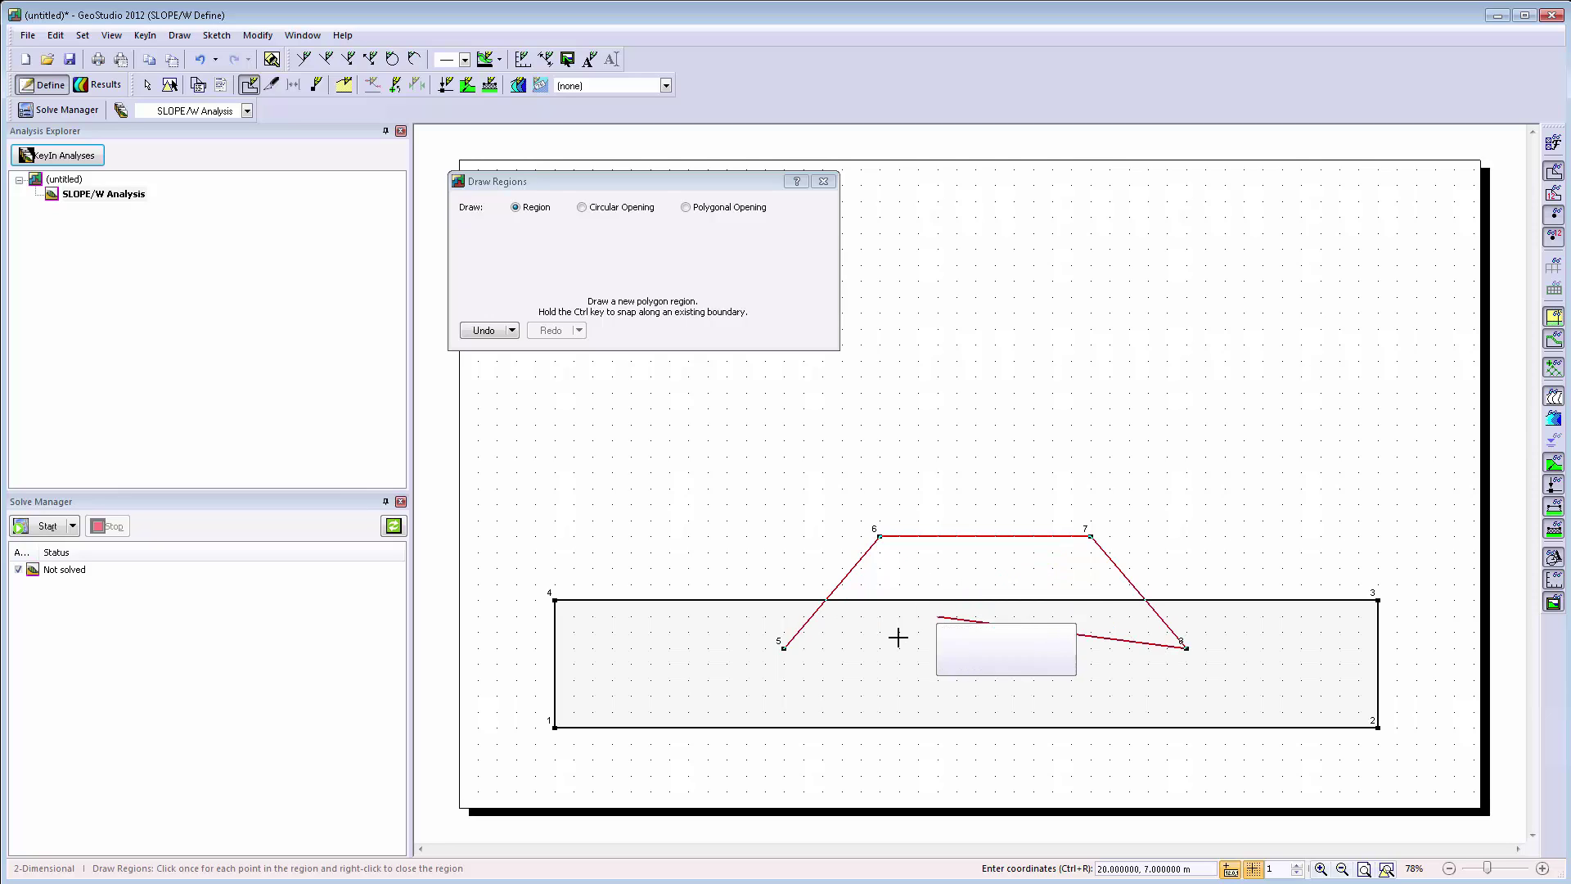
pyautogui.rightClick(900, 639)
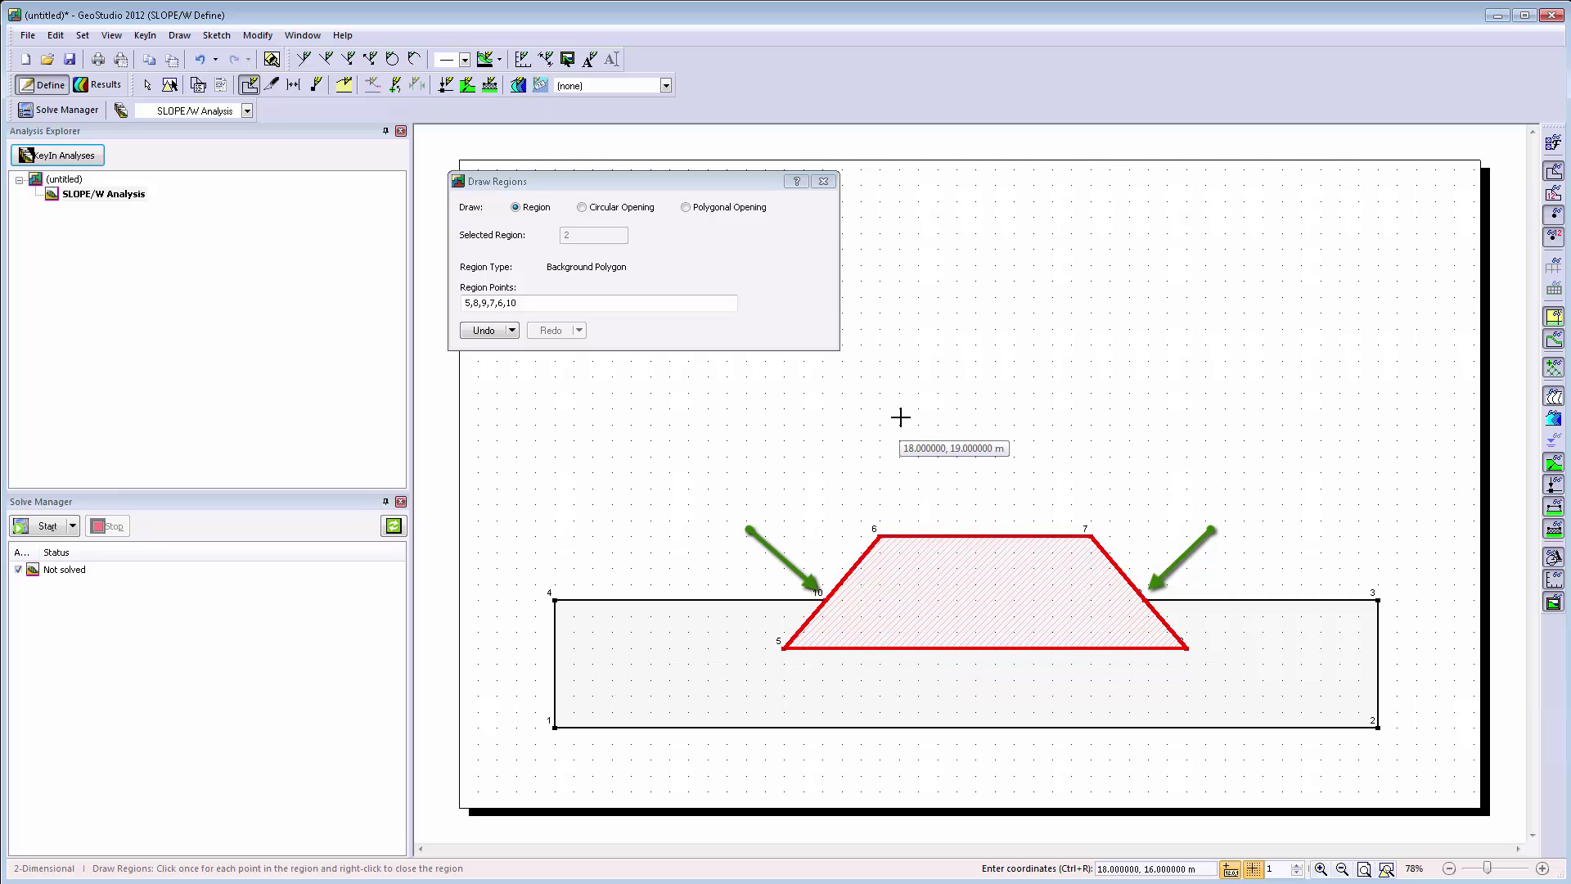
pyautogui.click(826, 183)
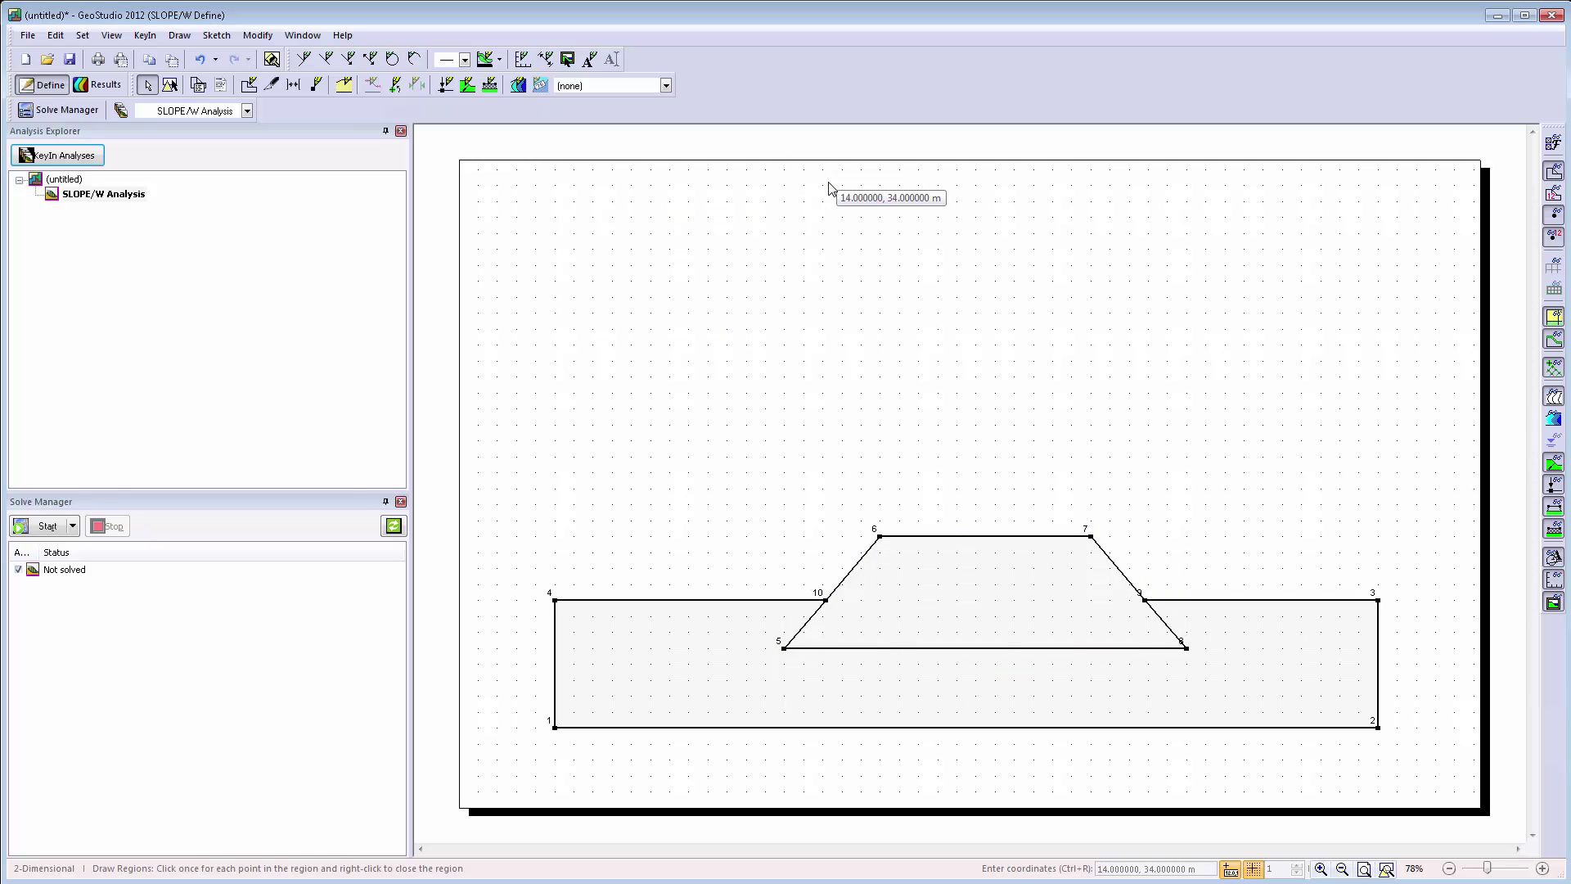
# Draw a split line from point 10 to point 9 along the embankment base
pyautogui.click(272, 85)
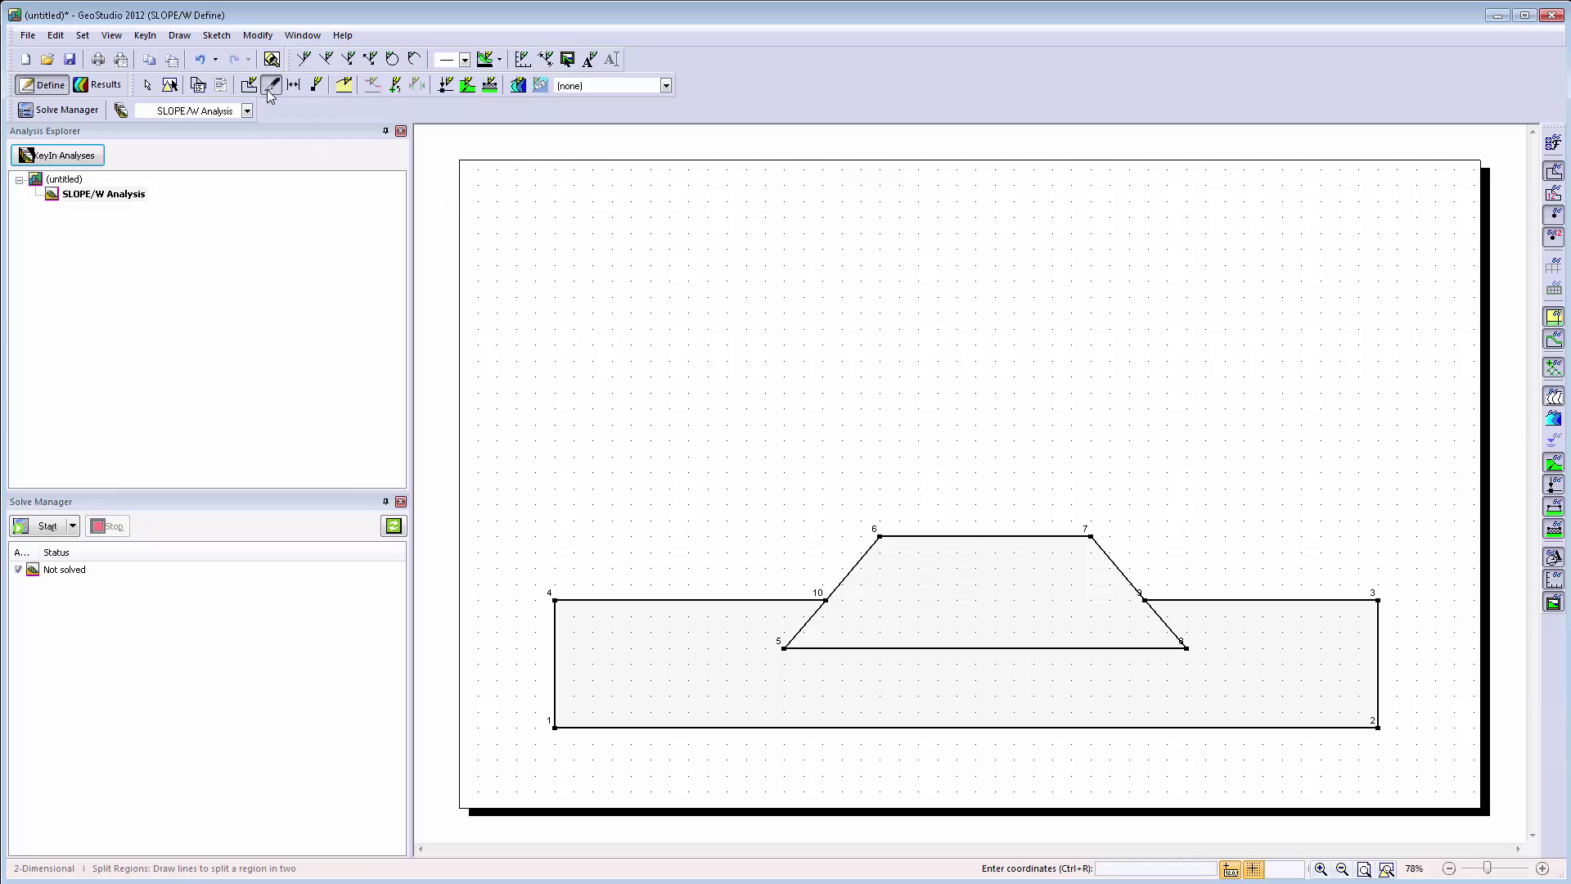
pyautogui.click(823, 599)
pyautogui.click(1143, 600)
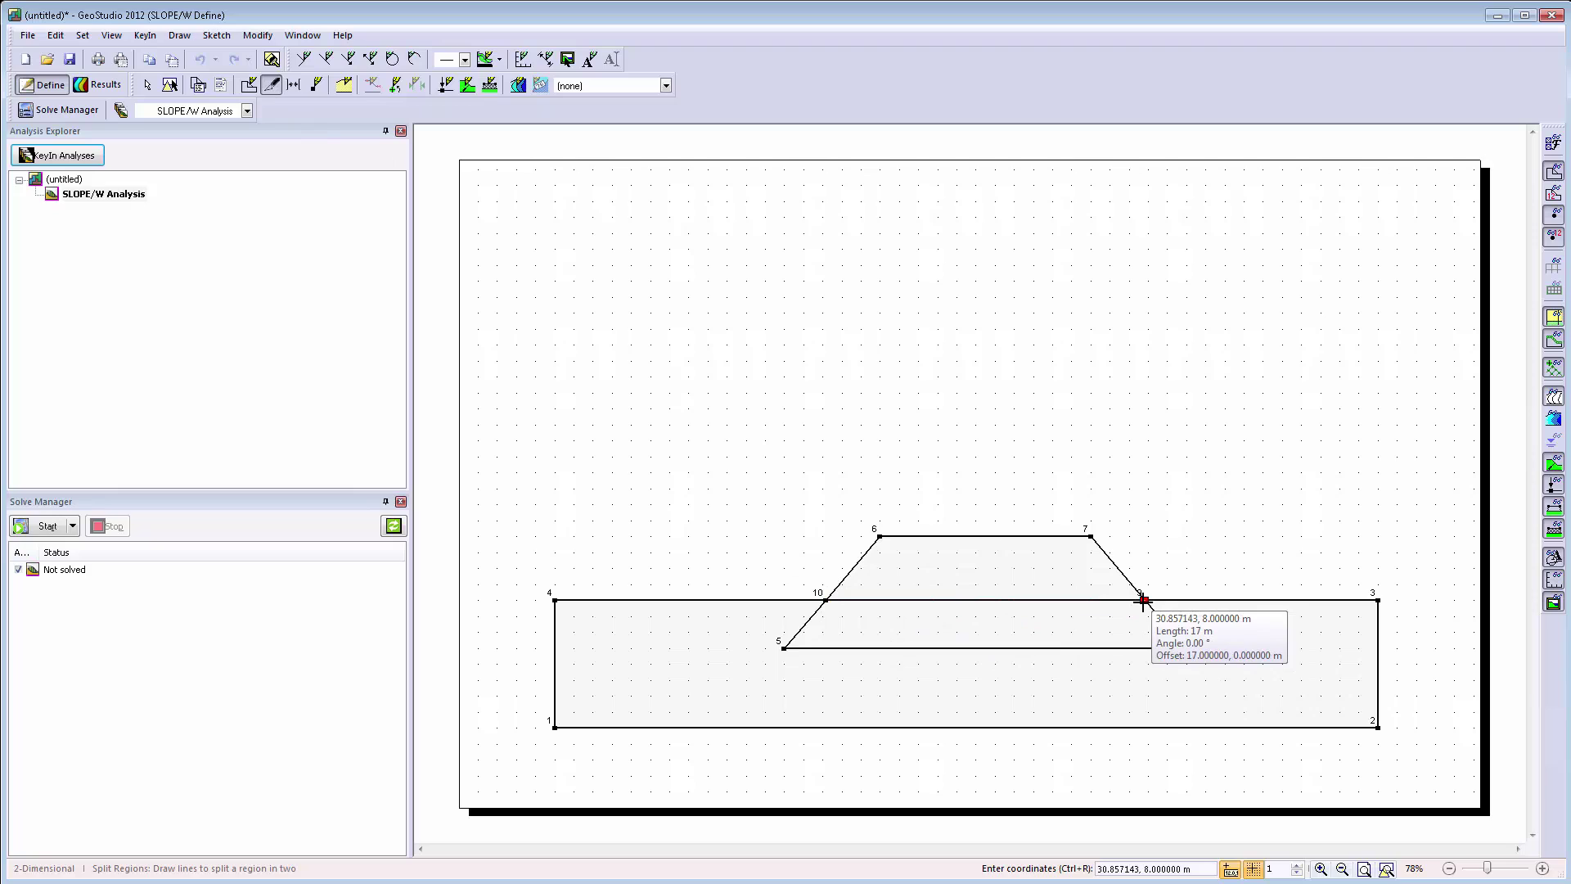
pyautogui.click(1186, 645)
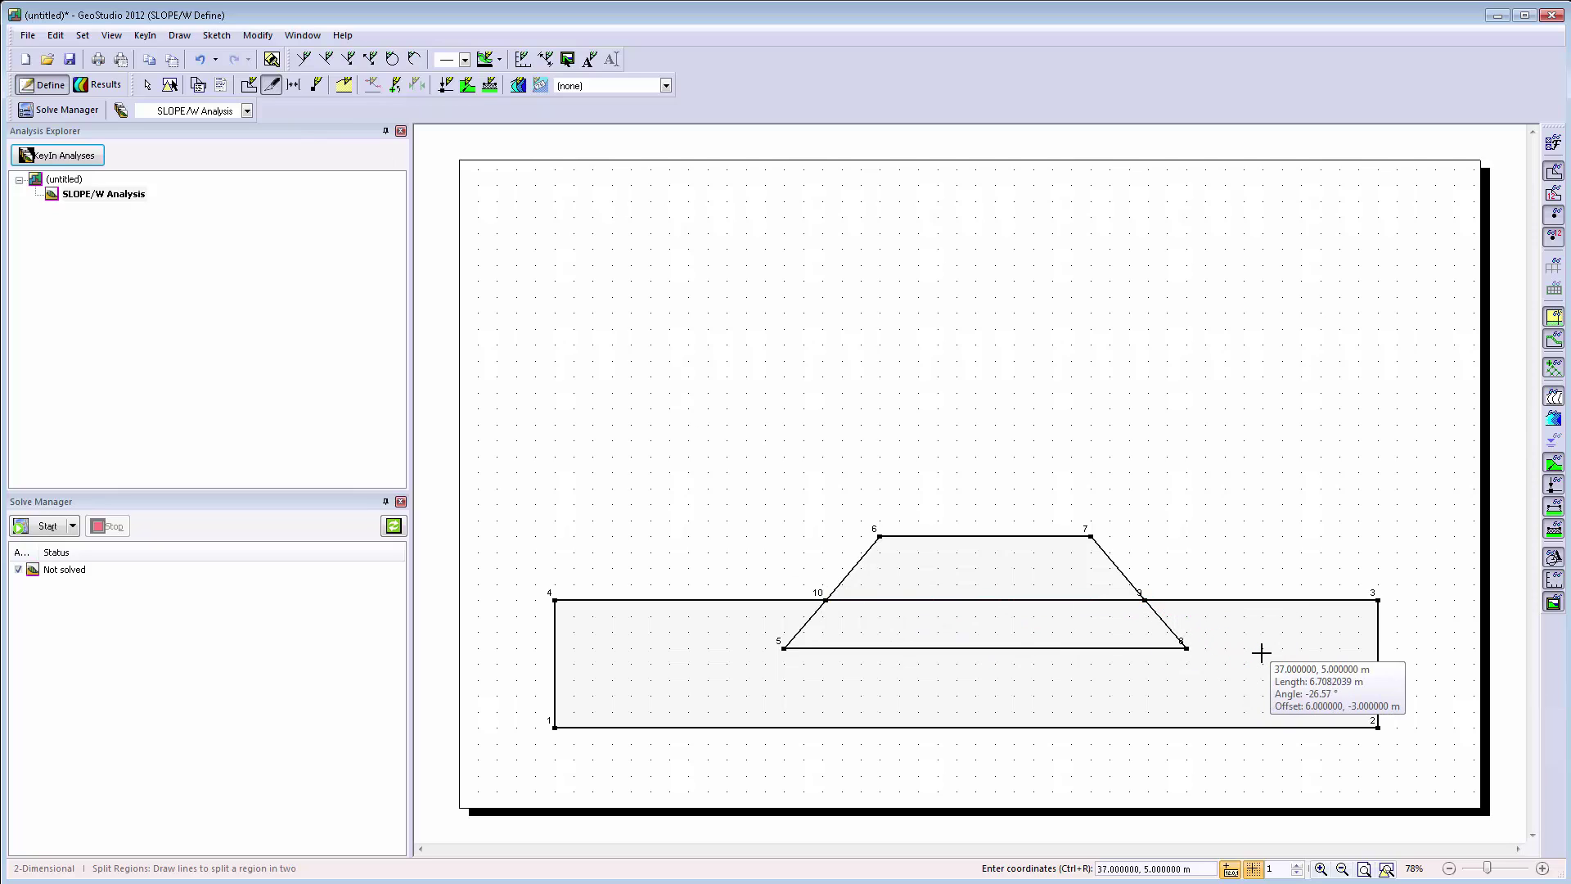
# Split the ground with a slanted line 13–14 at right and a vertical line 17–18 at left
pyautogui.click(1320, 552)
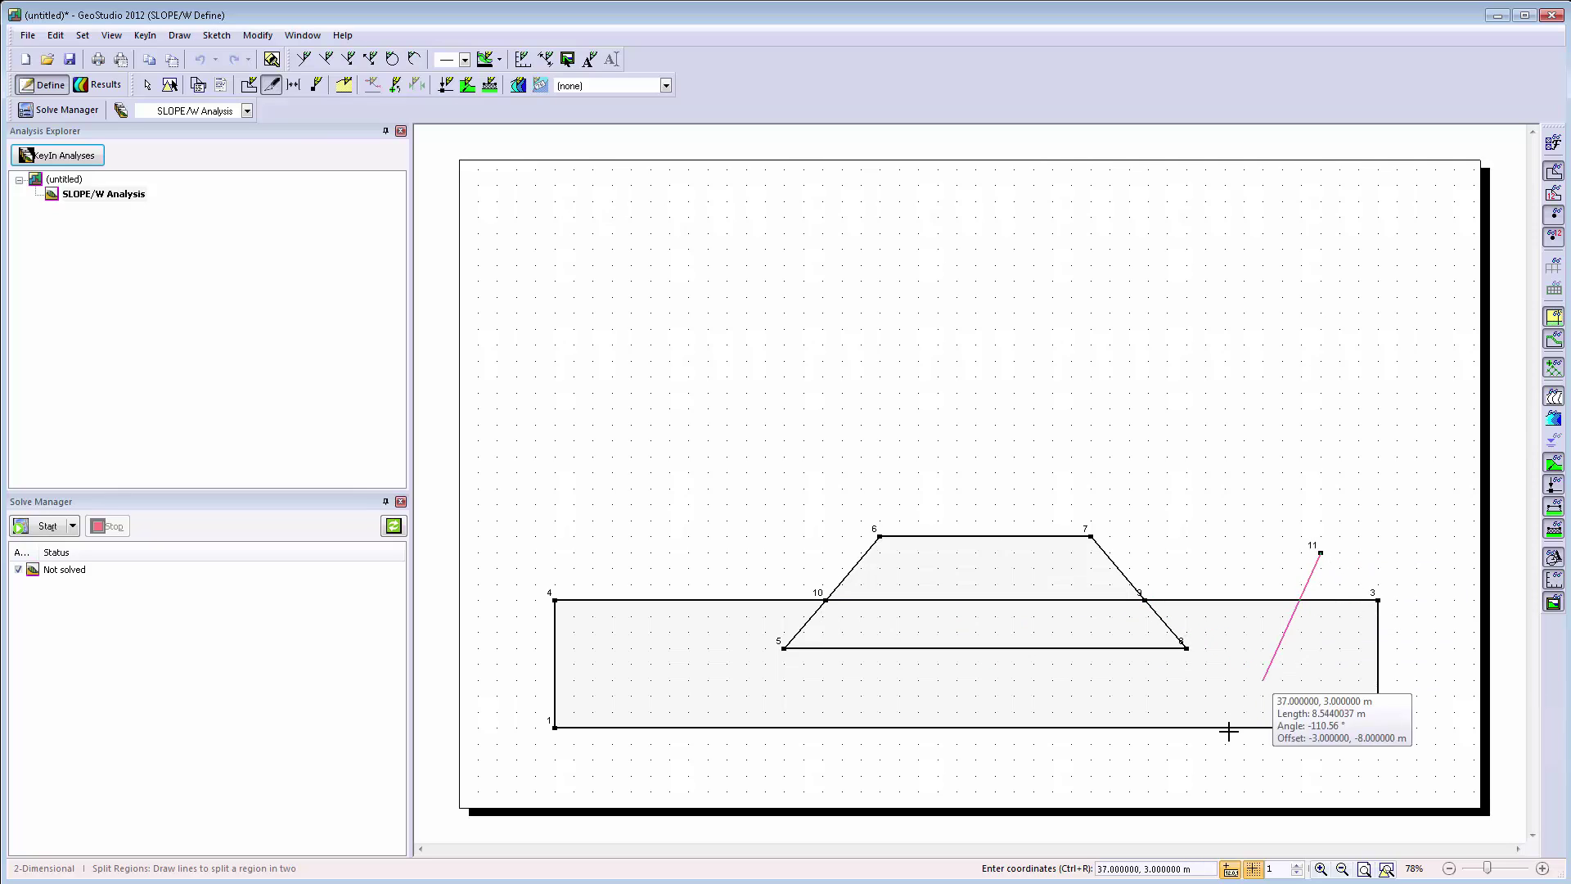
pyautogui.click(1190, 757)
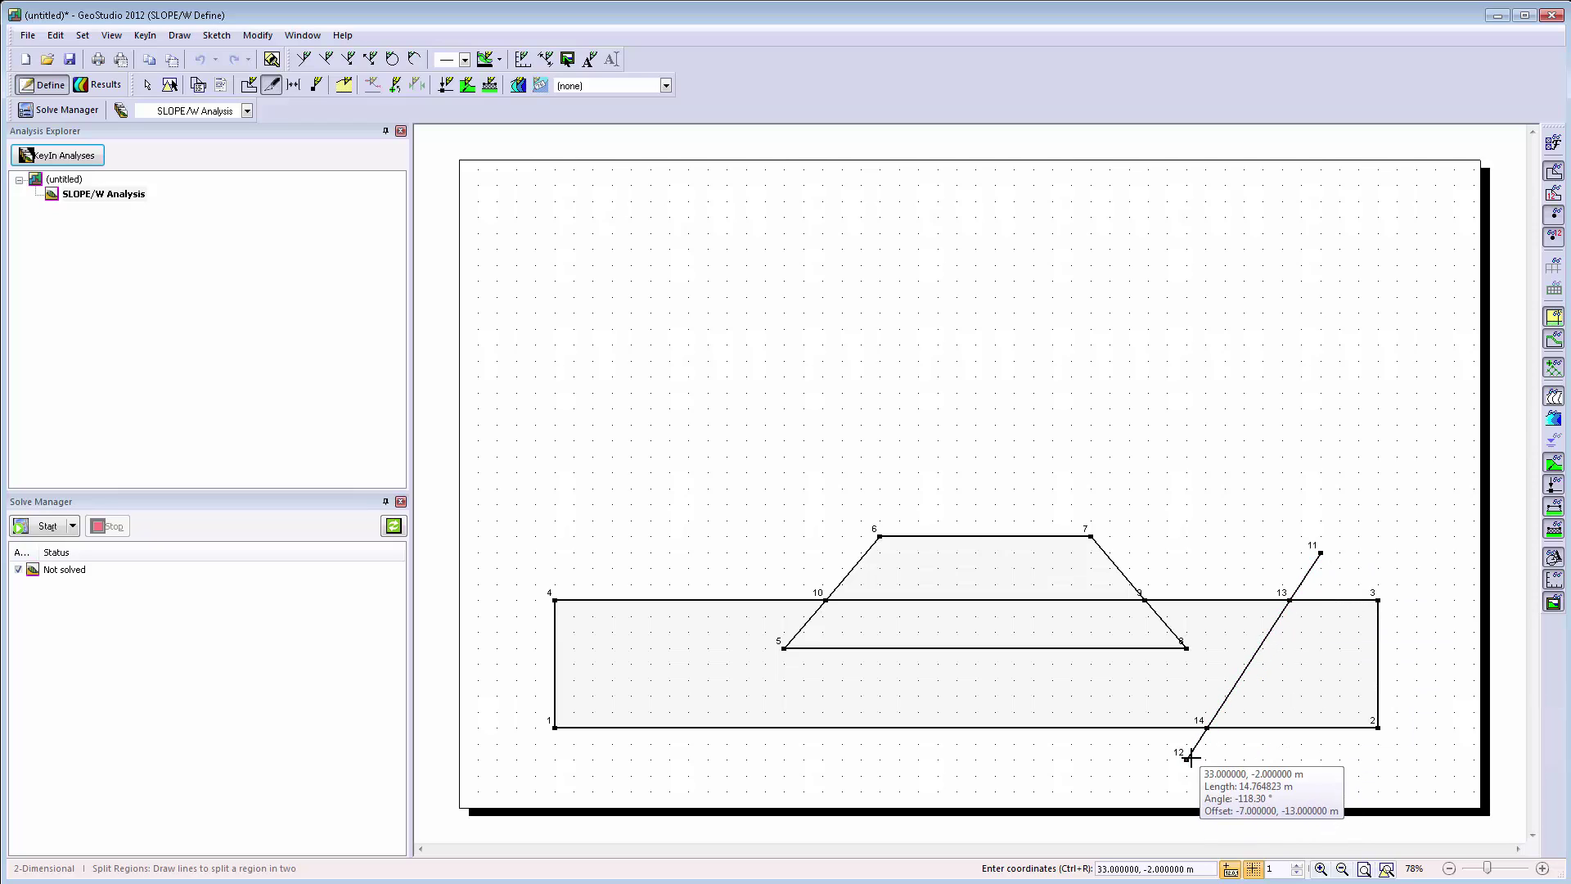
pyautogui.rightClick(1190, 756)
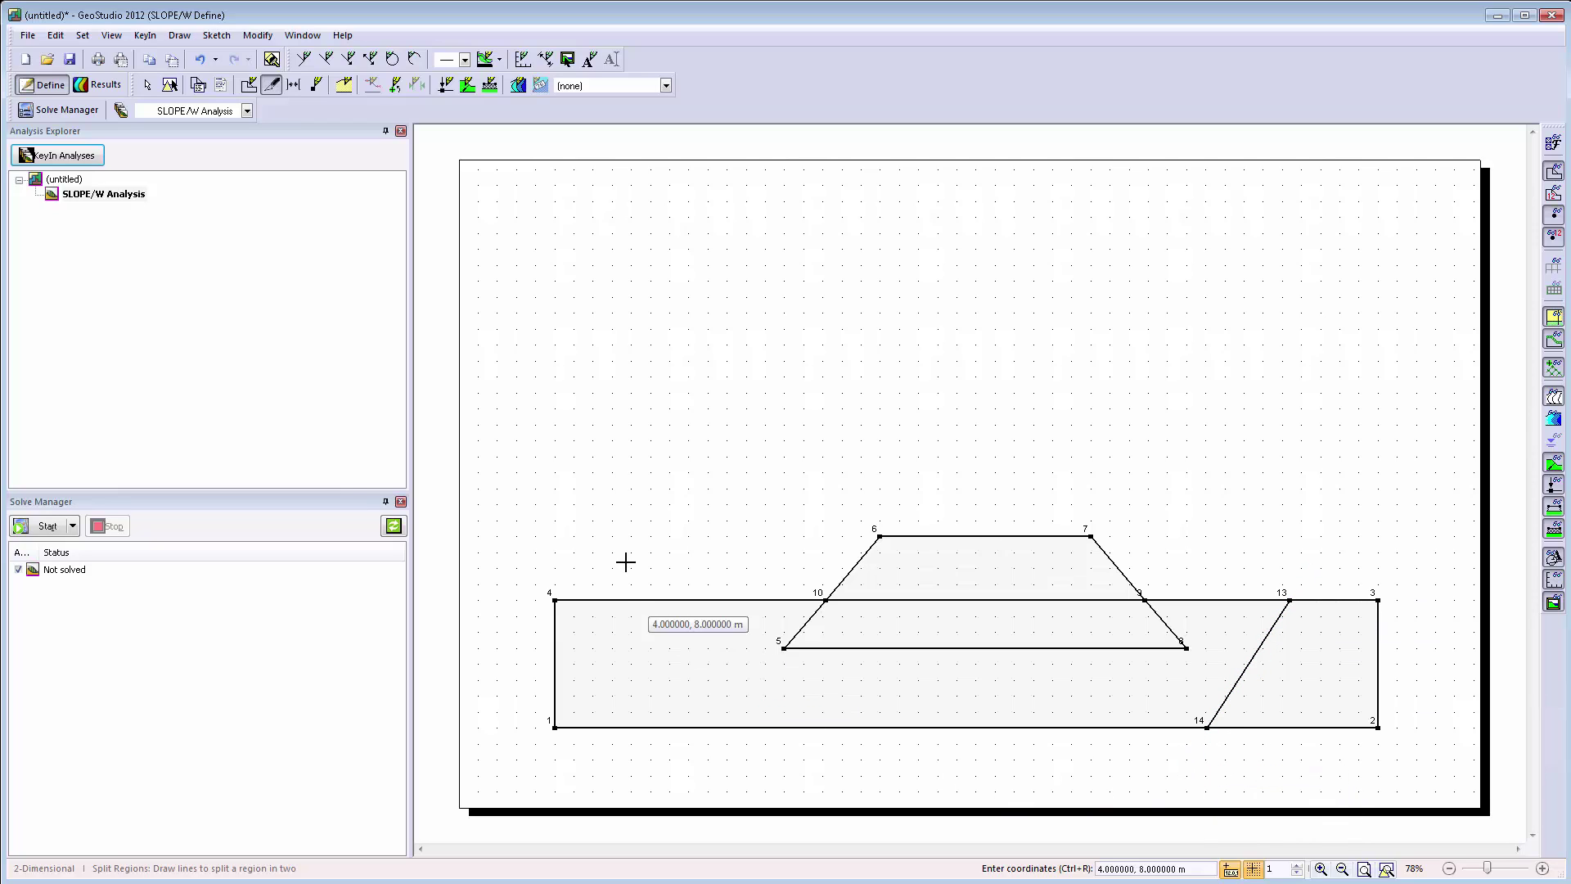
pyautogui.click(650, 553)
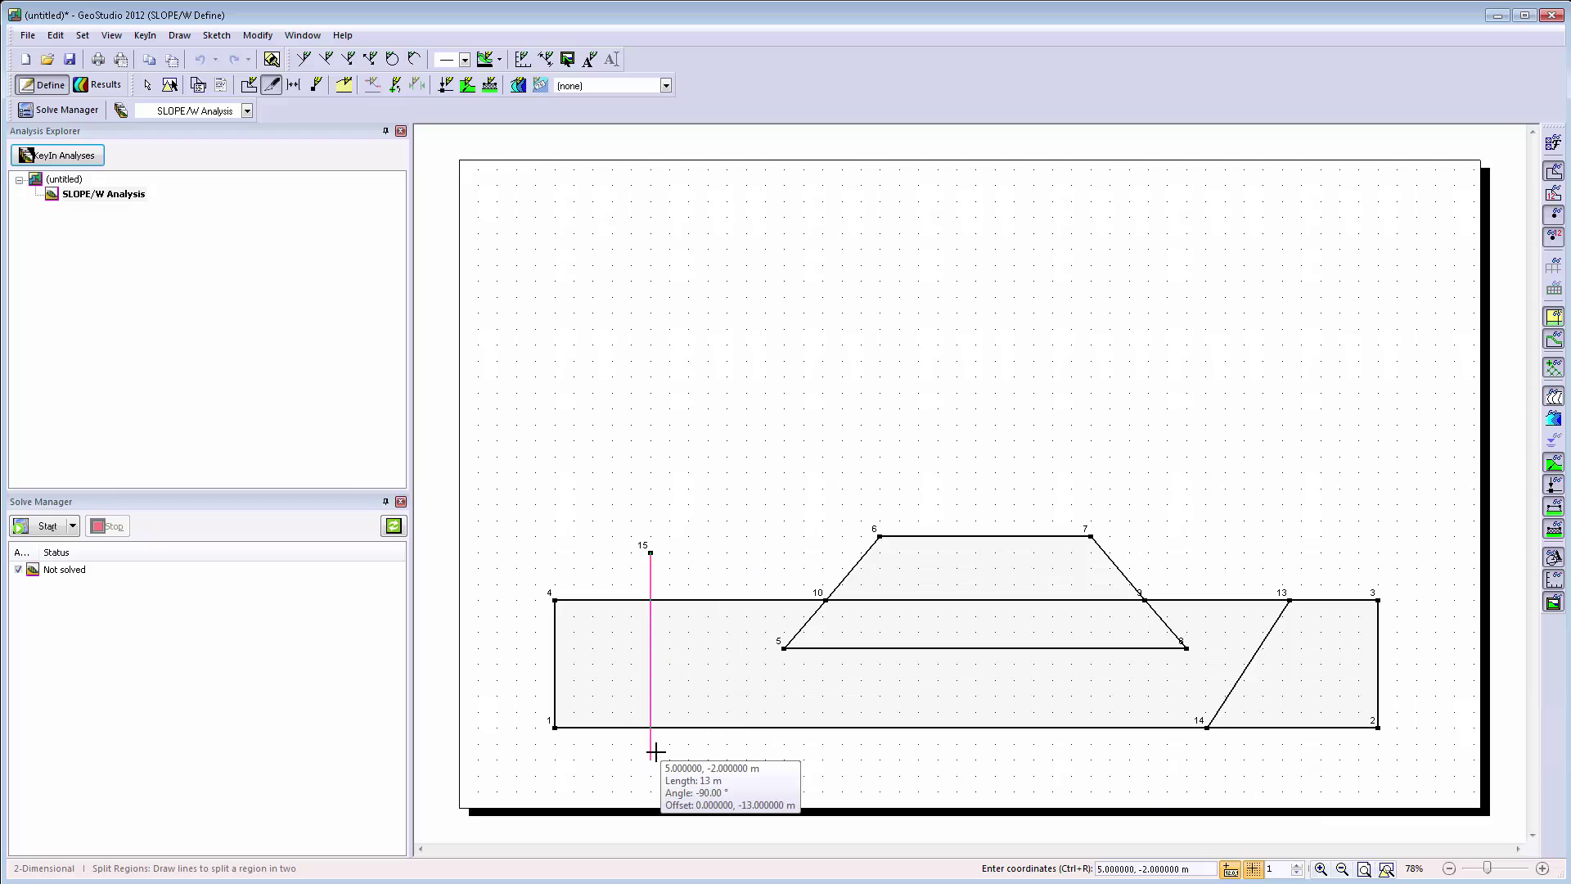
pyautogui.click(655, 752)
pyautogui.rightClick(656, 751)
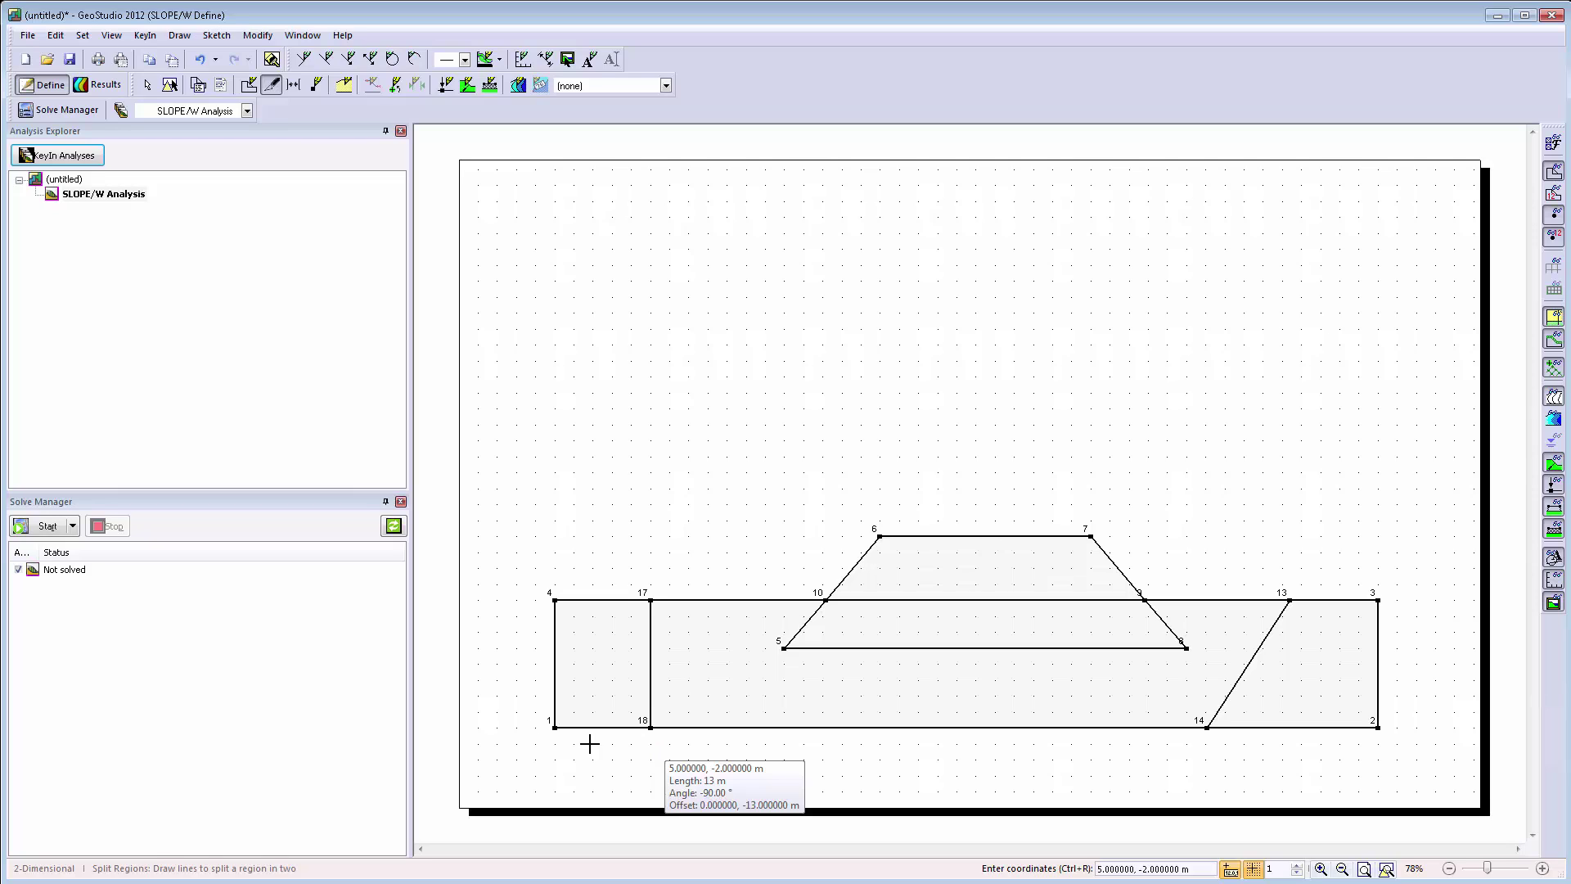
# Merge the left, middle and right base pieces back into one region
pyautogui.click(296, 84)
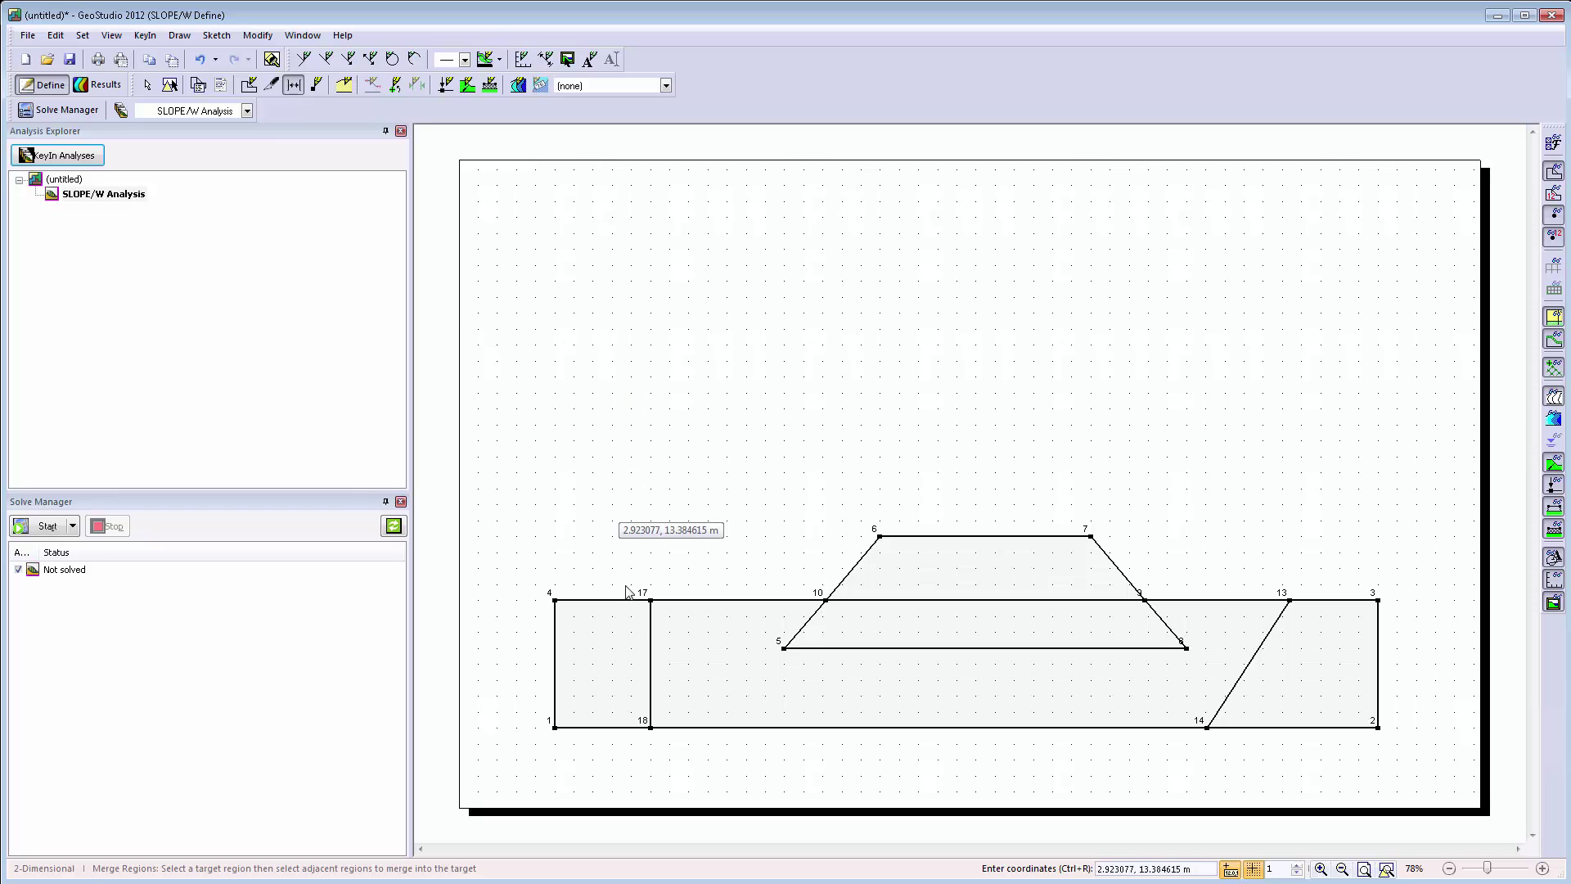
pyautogui.click(620, 669)
pyautogui.click(788, 673)
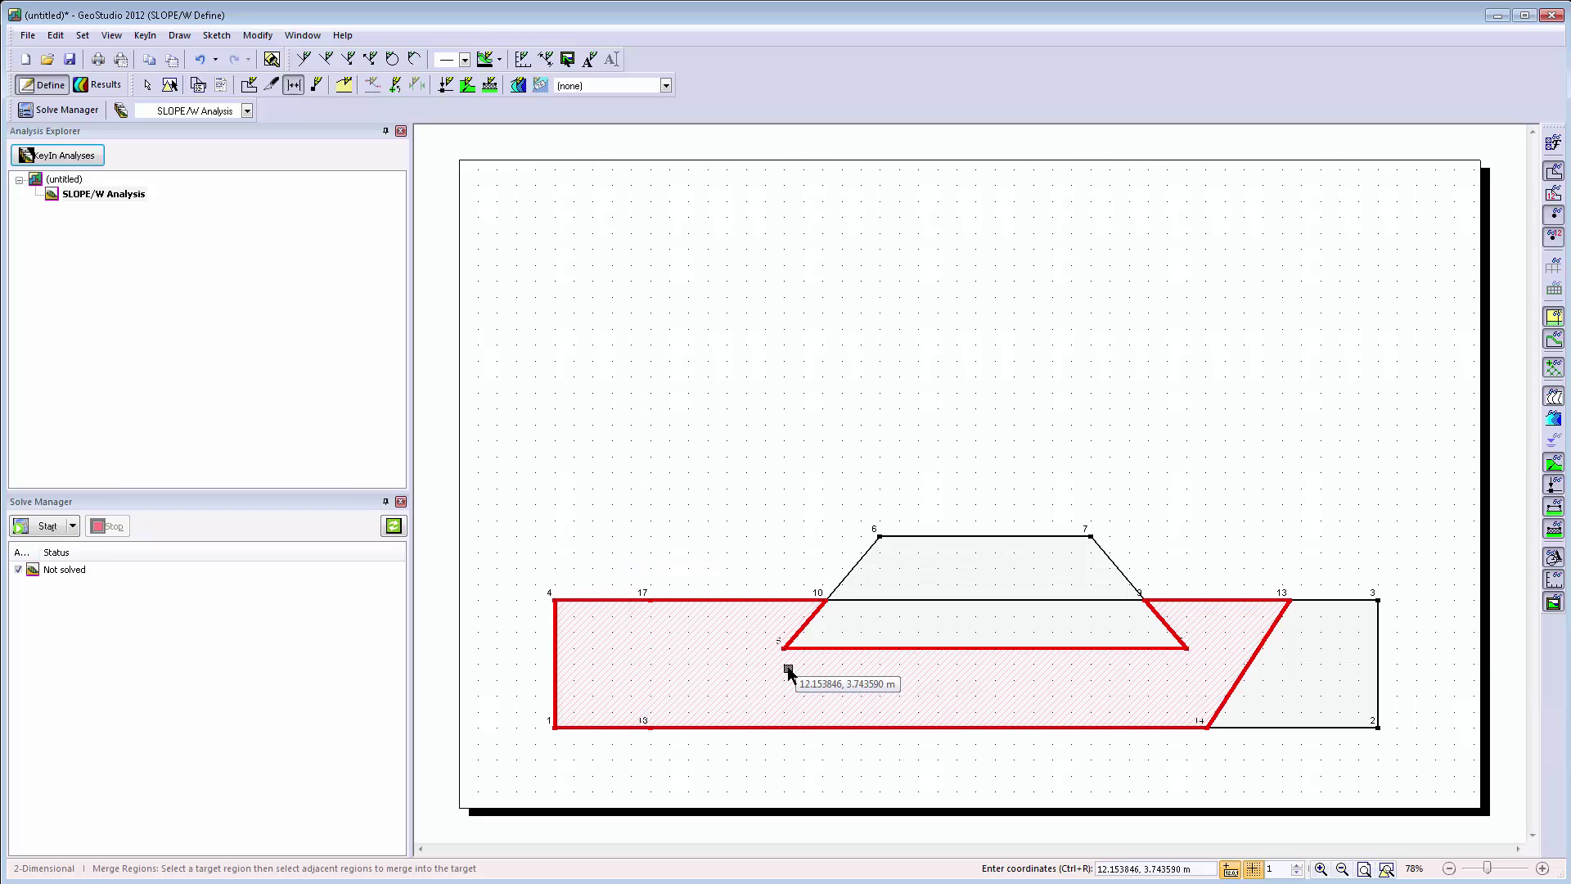
pyautogui.click(1354, 688)
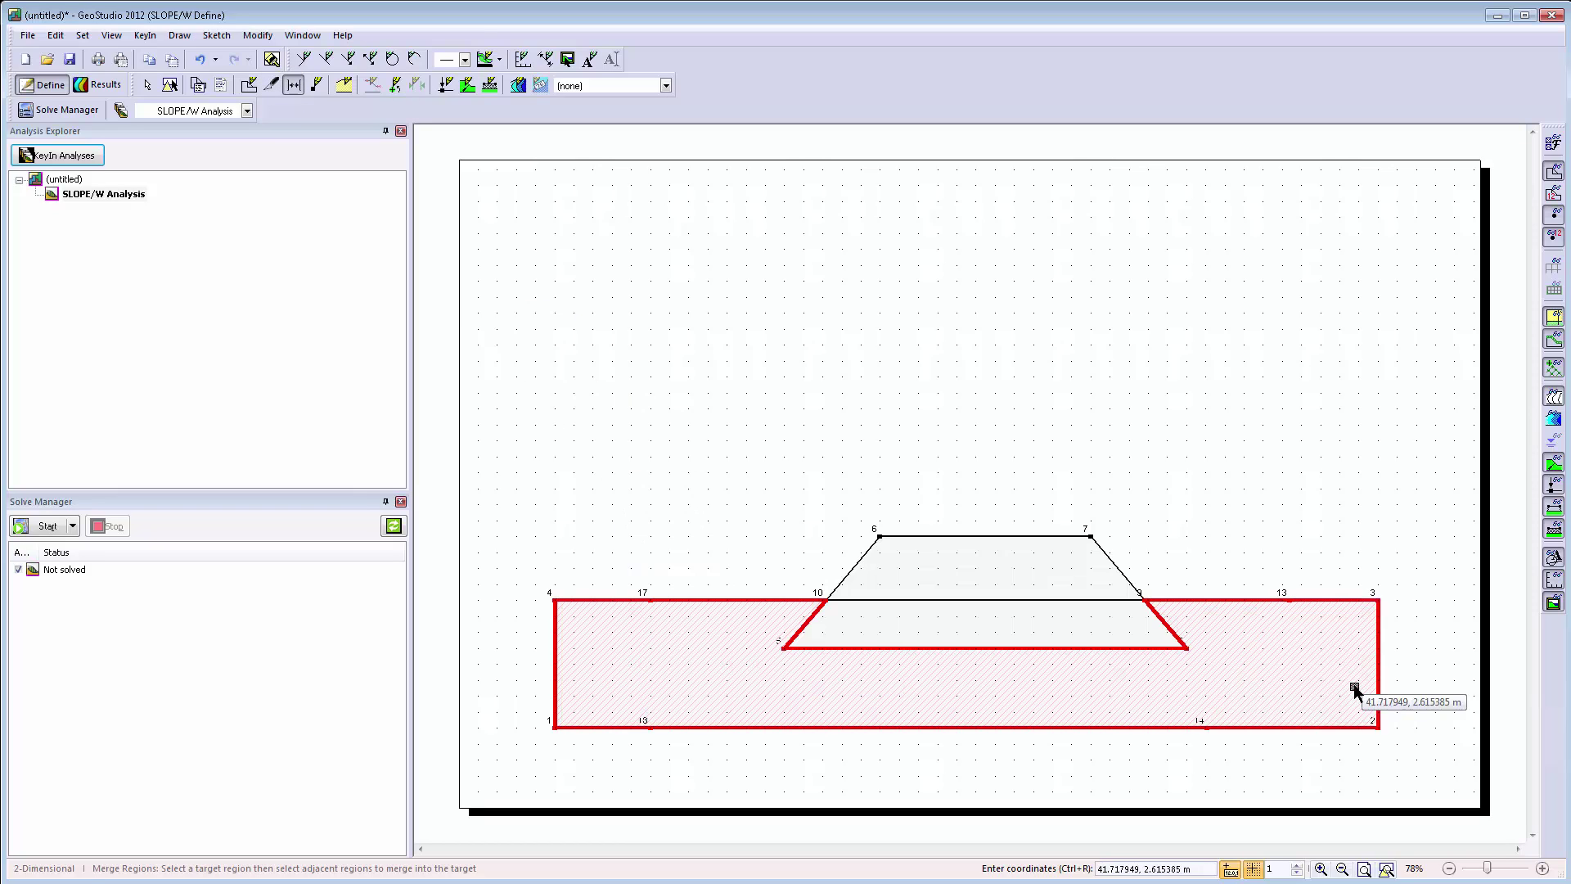
pyautogui.click(1413, 475)
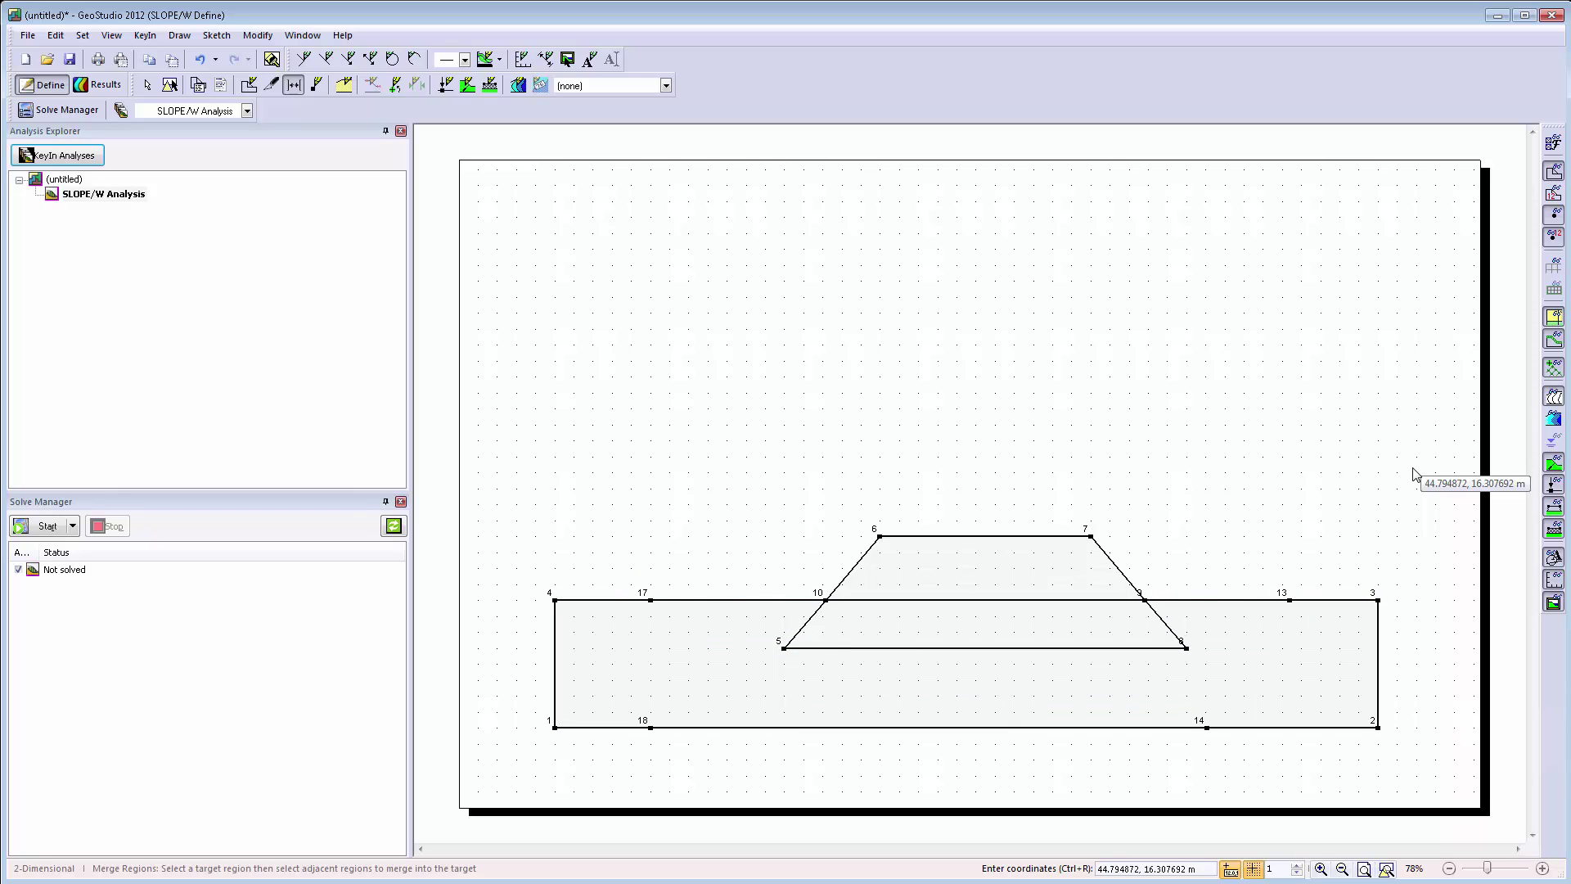
# Add a 2 m radius circular opening centred at (22, 8) on the rectangle's top edge
pyautogui.click(249, 86)
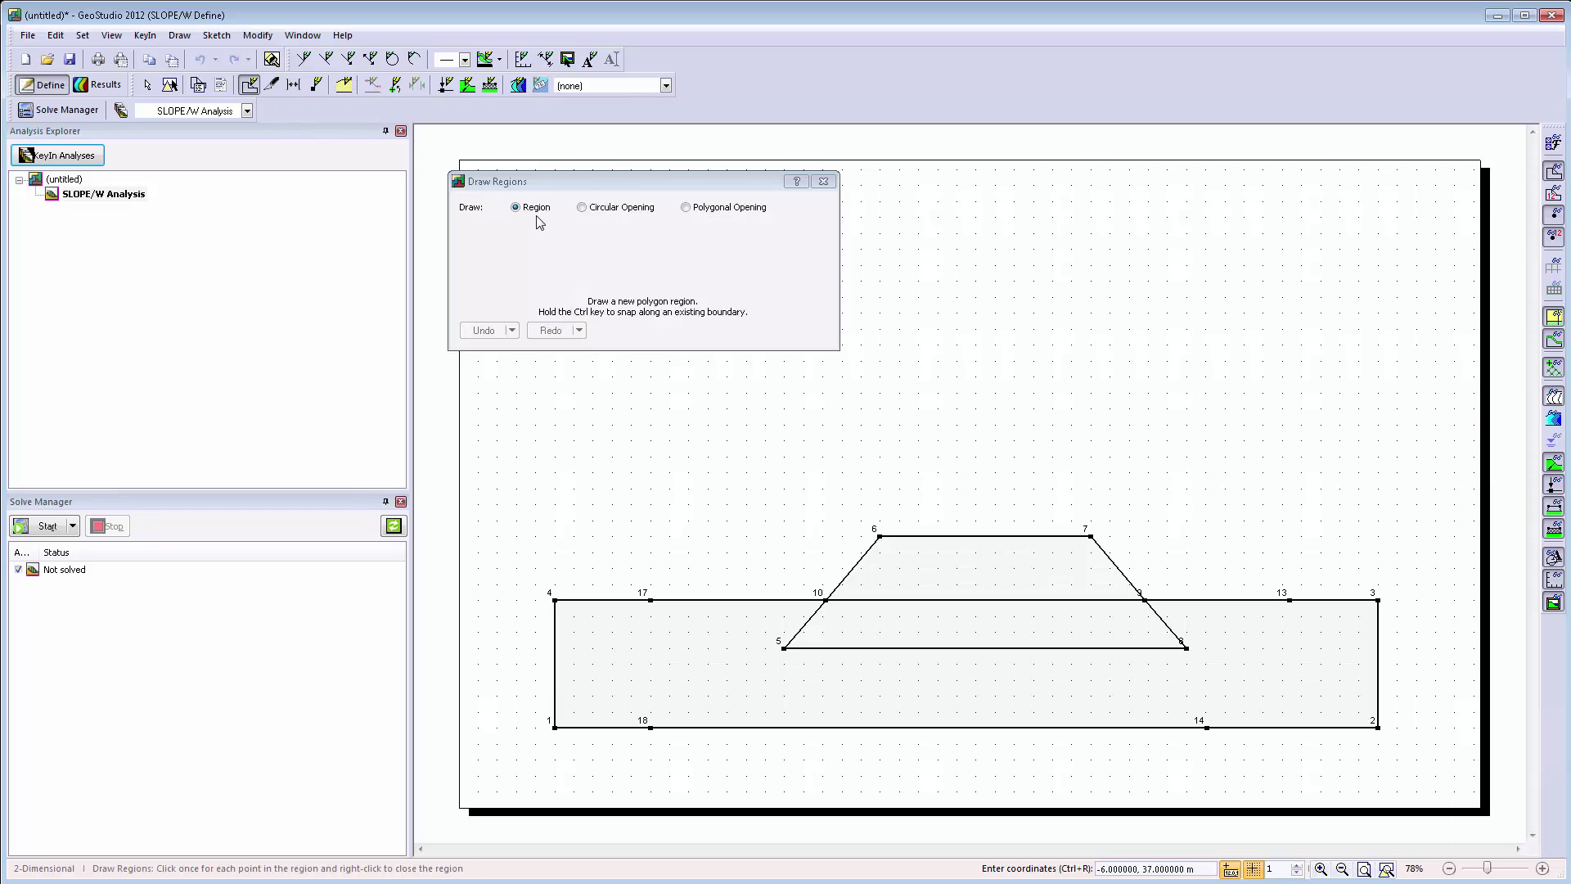
pyautogui.click(583, 209)
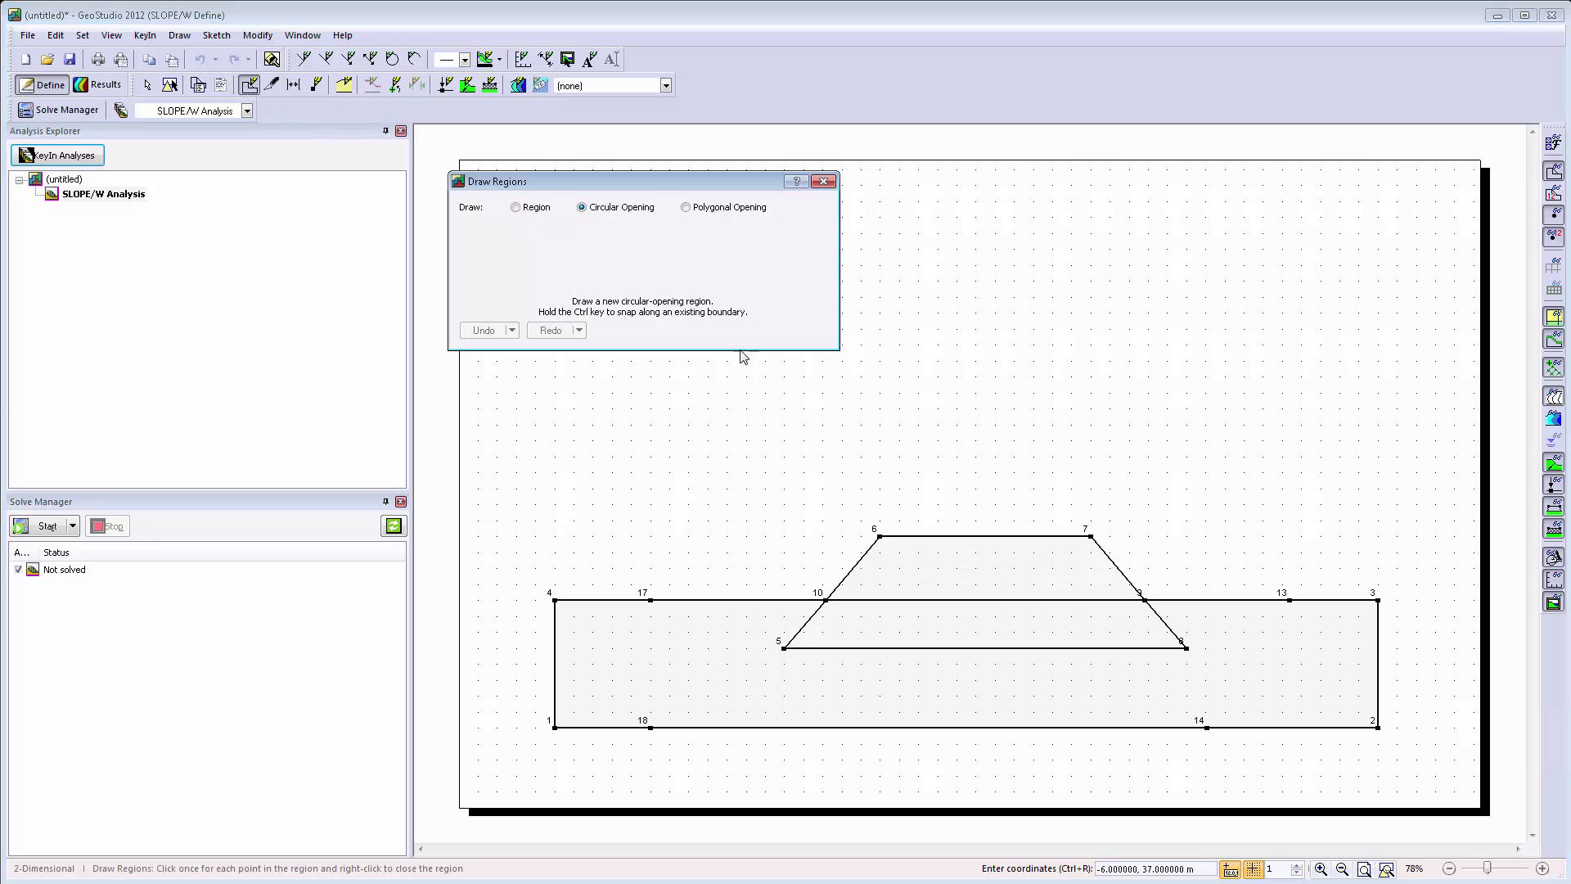
pyautogui.click(982, 599)
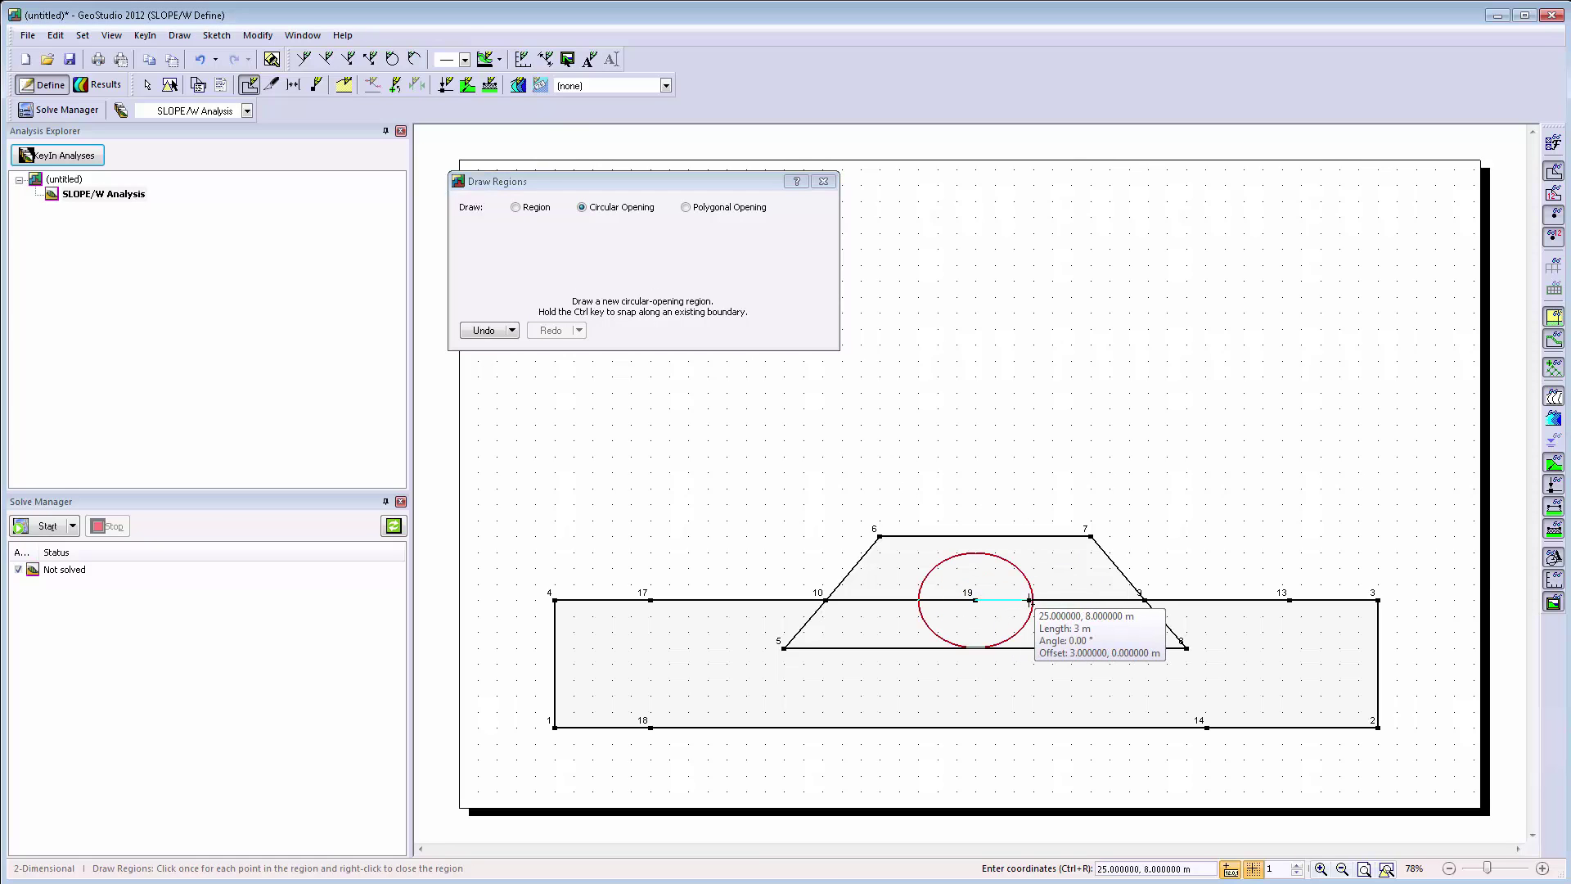
pyautogui.click(1018, 601)
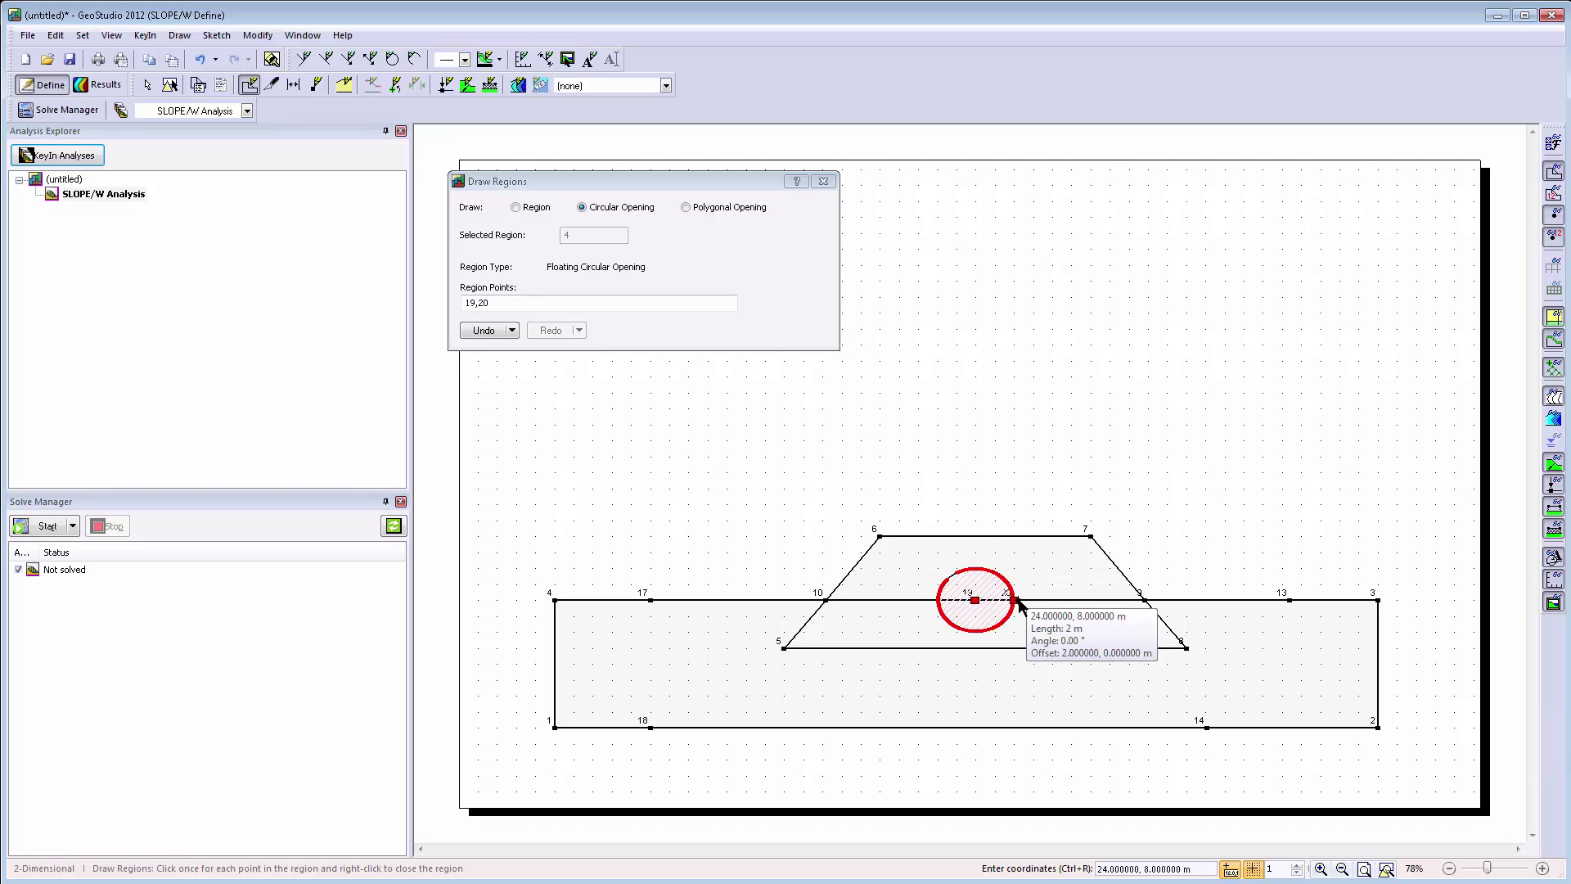
pyautogui.click(687, 207)
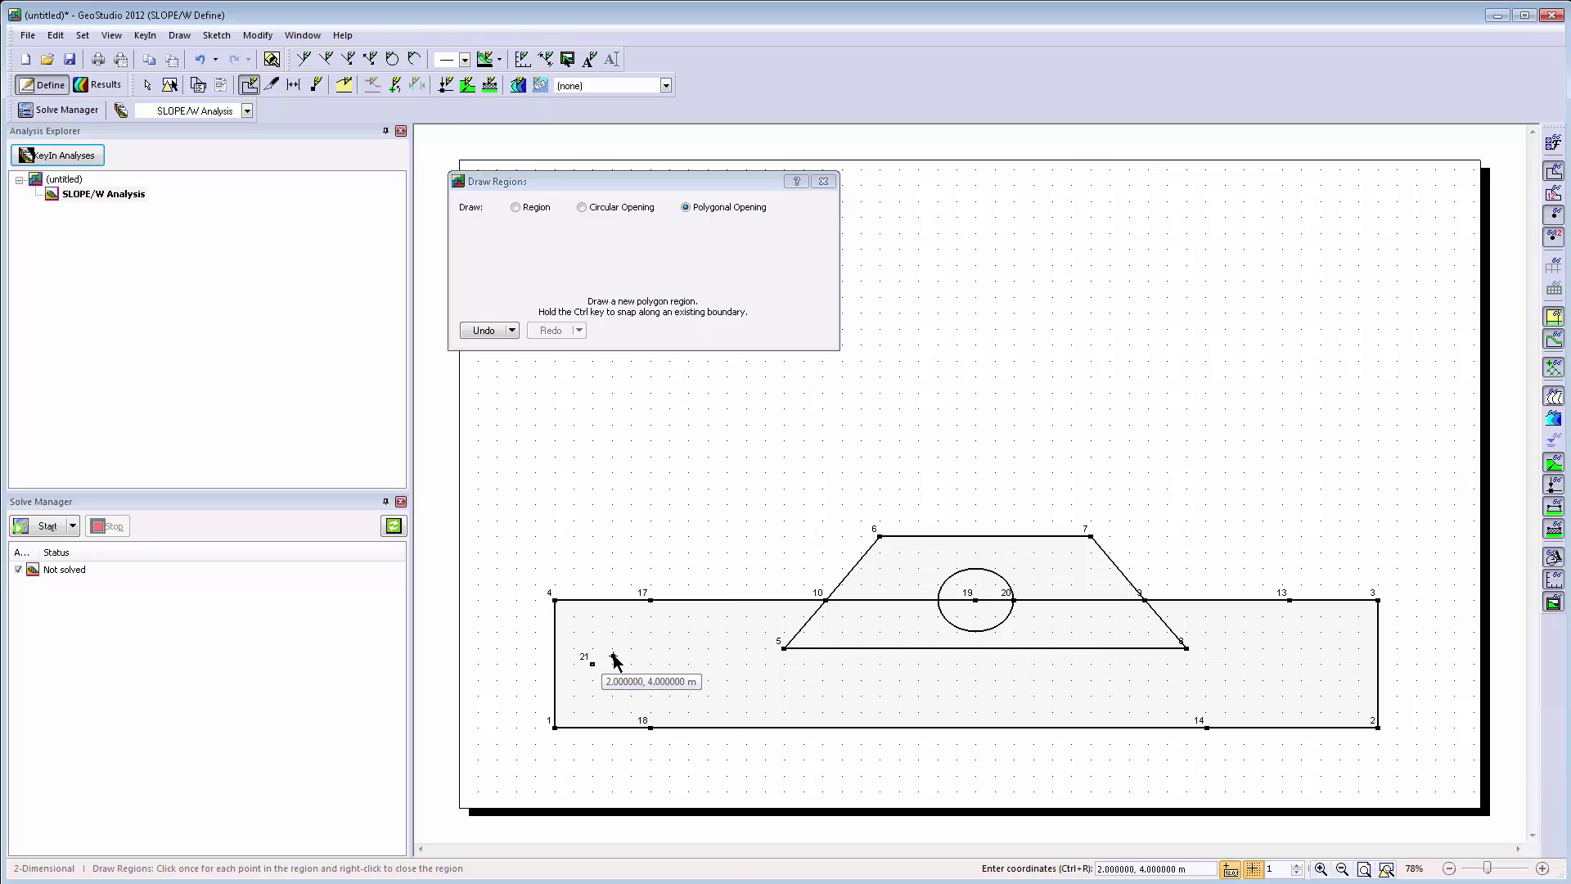
# Place four trial polygonal opening points inside the rectangle
pyautogui.click(592, 664)
pyautogui.click(651, 632)
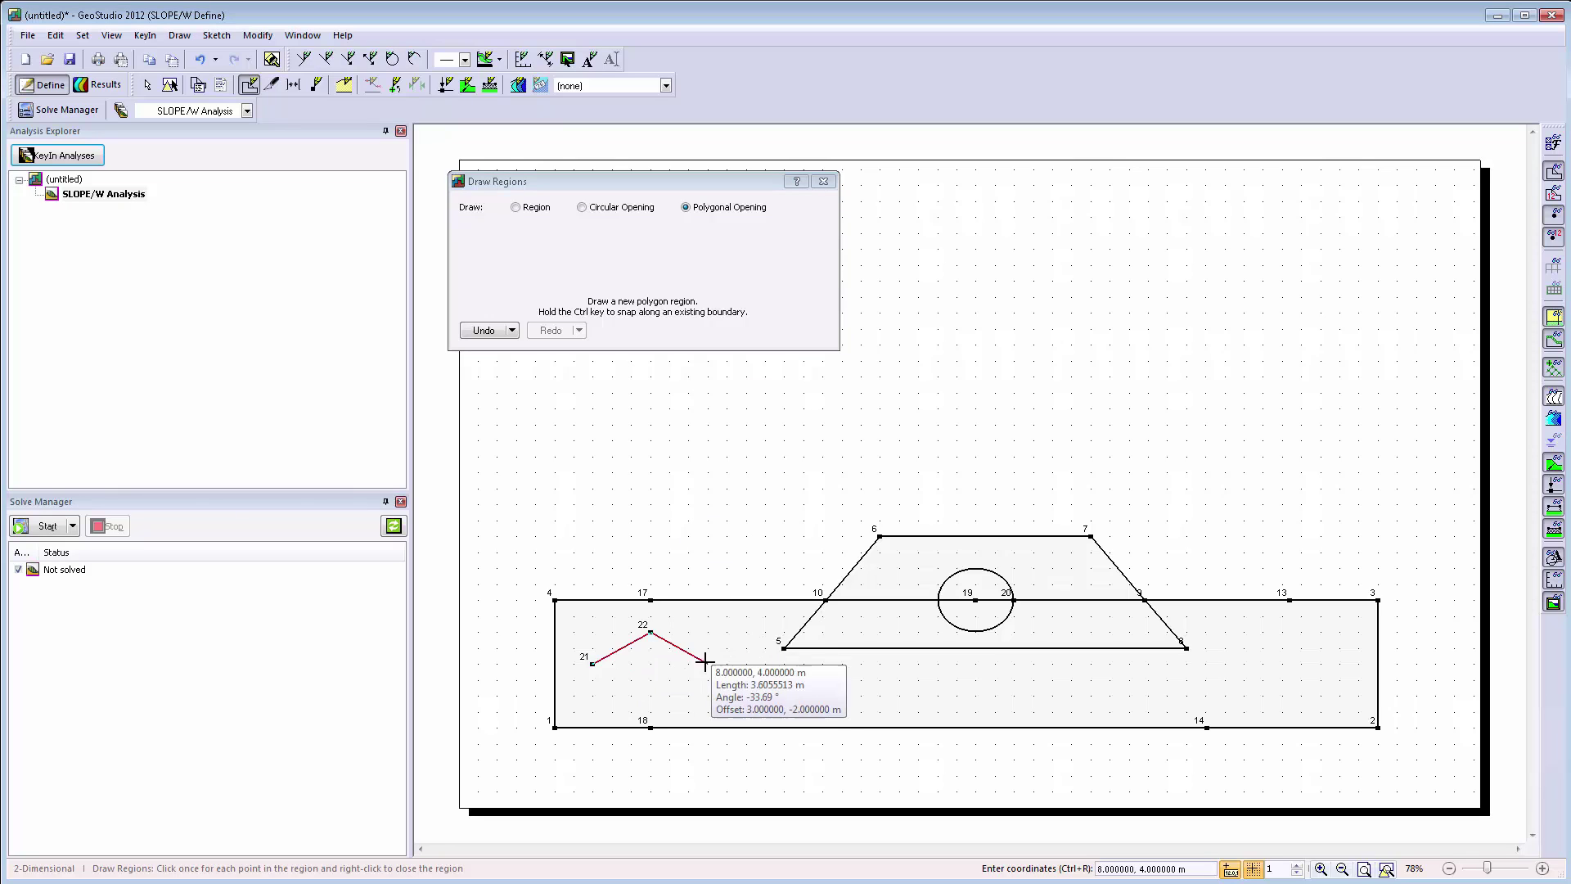
pyautogui.click(708, 664)
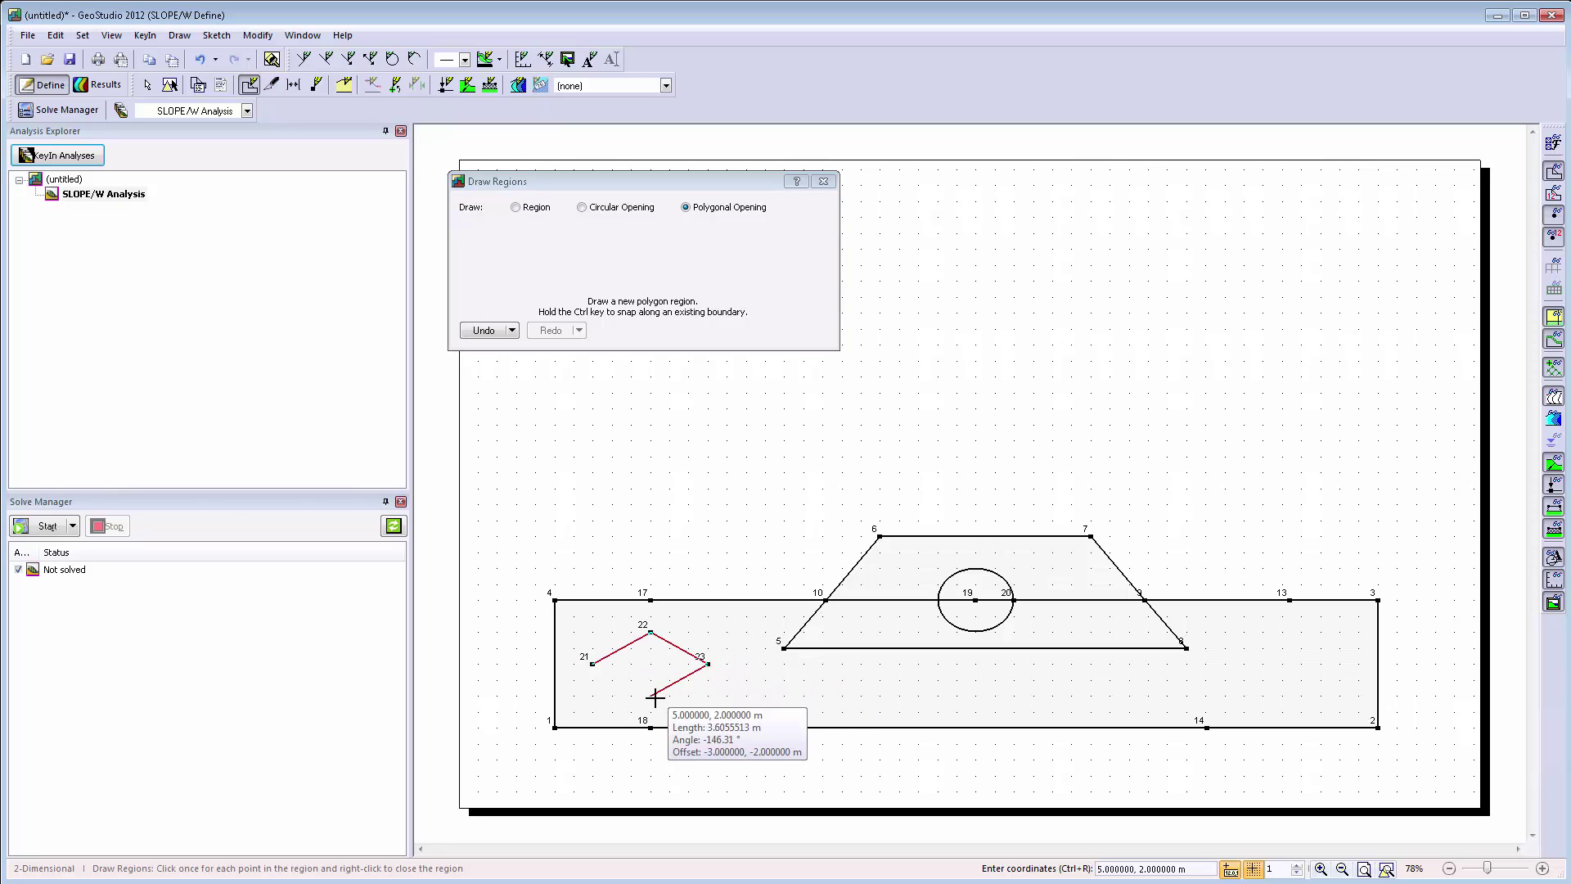
pyautogui.click(652, 697)
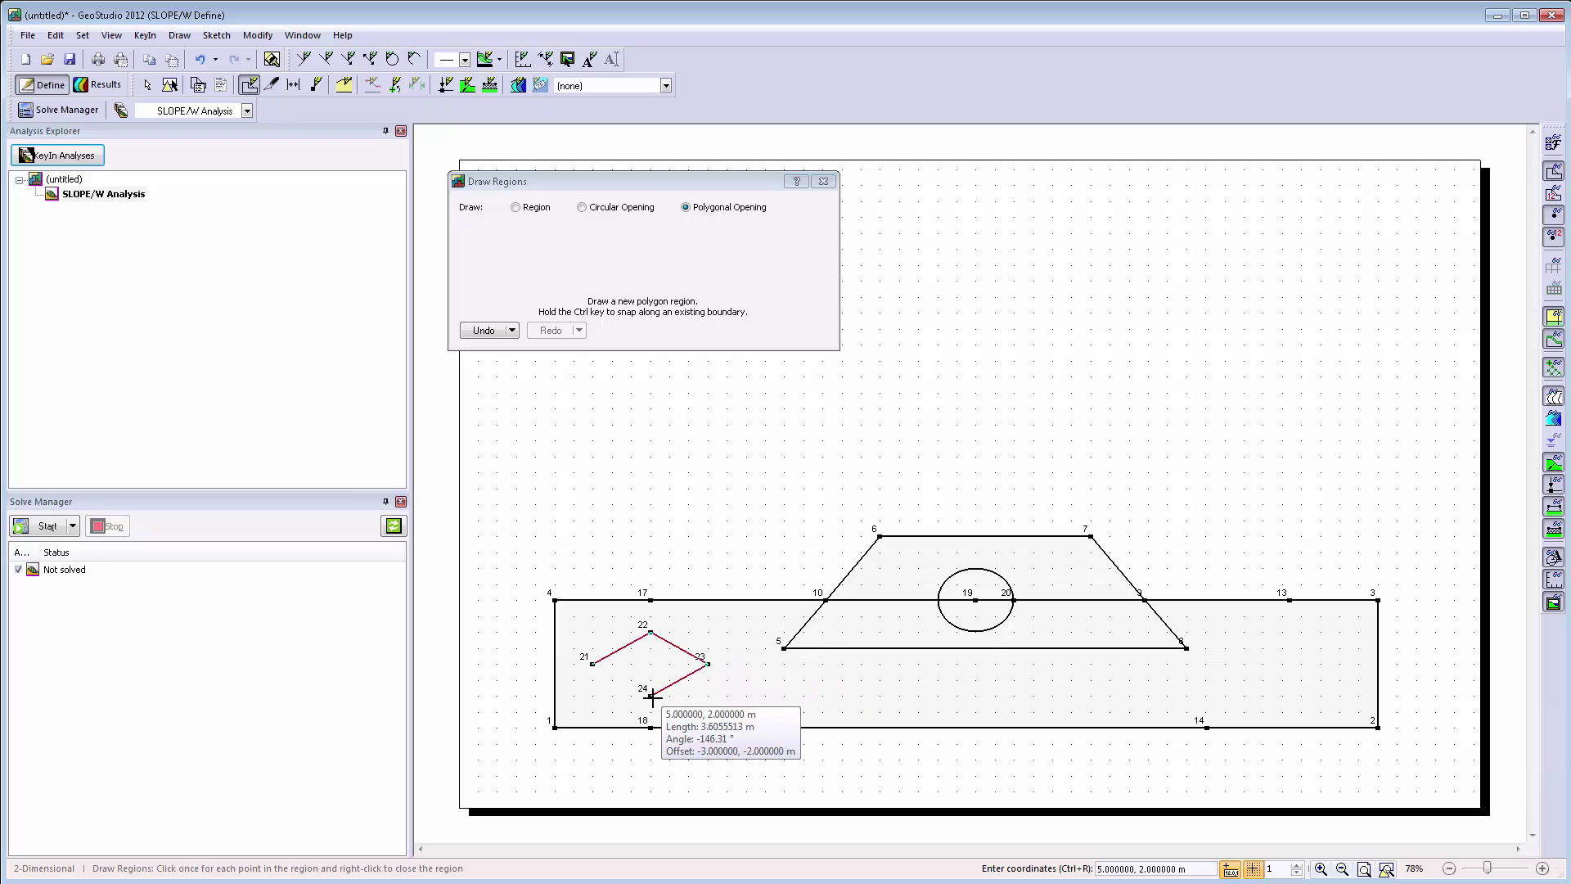
# Undo all the trial opening points and exit region drawing
pyautogui.hotkey('ctrl', 'z')
pyautogui.hotkey('ctrl', 'z')
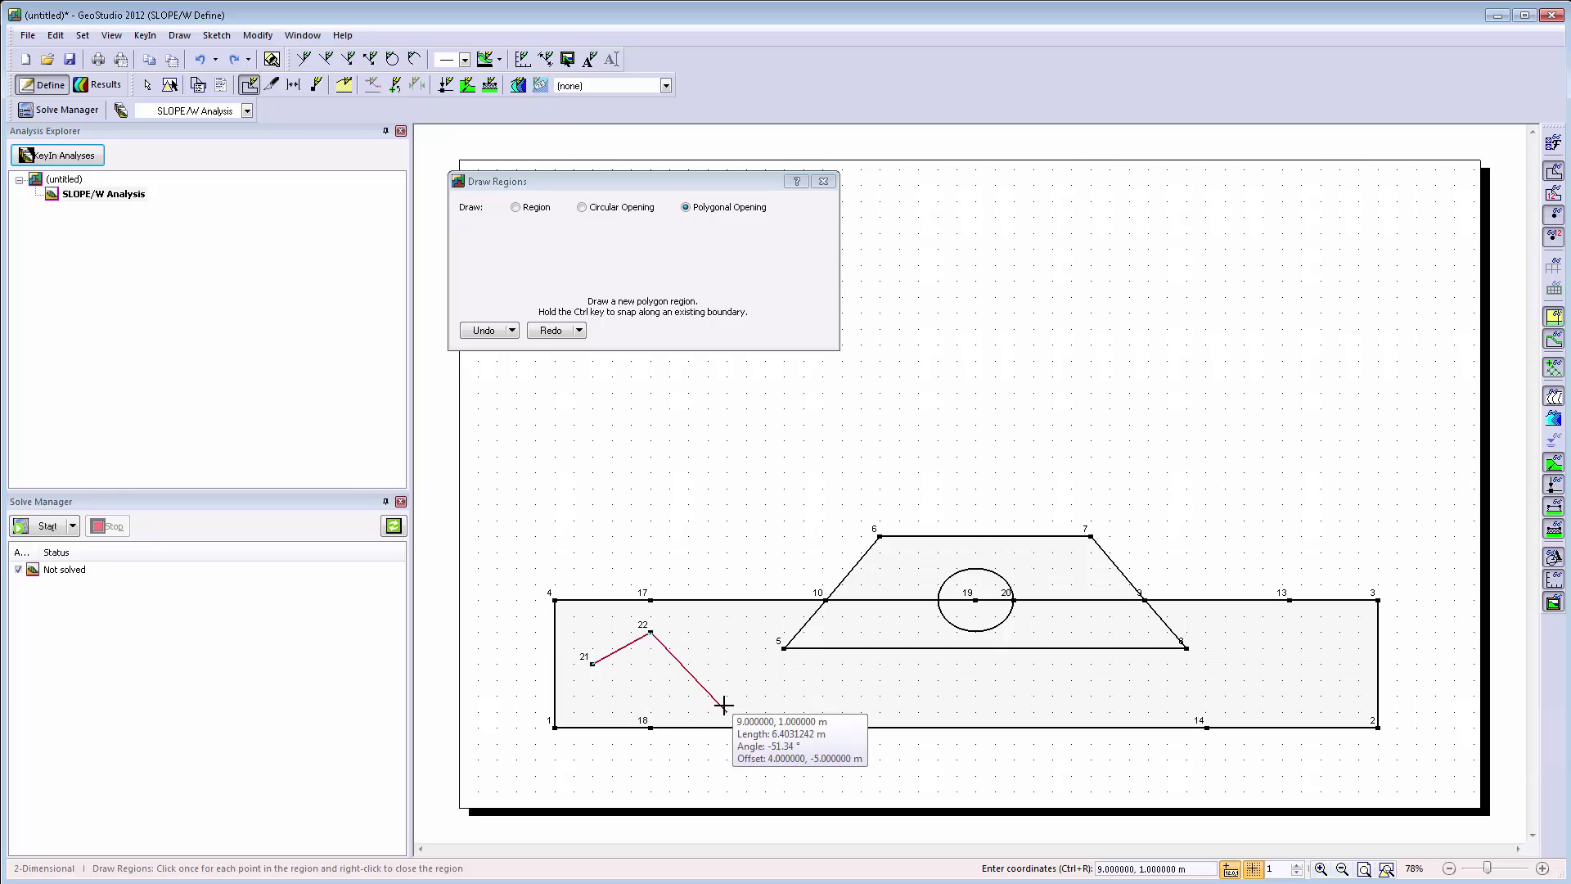
pyautogui.click(485, 332)
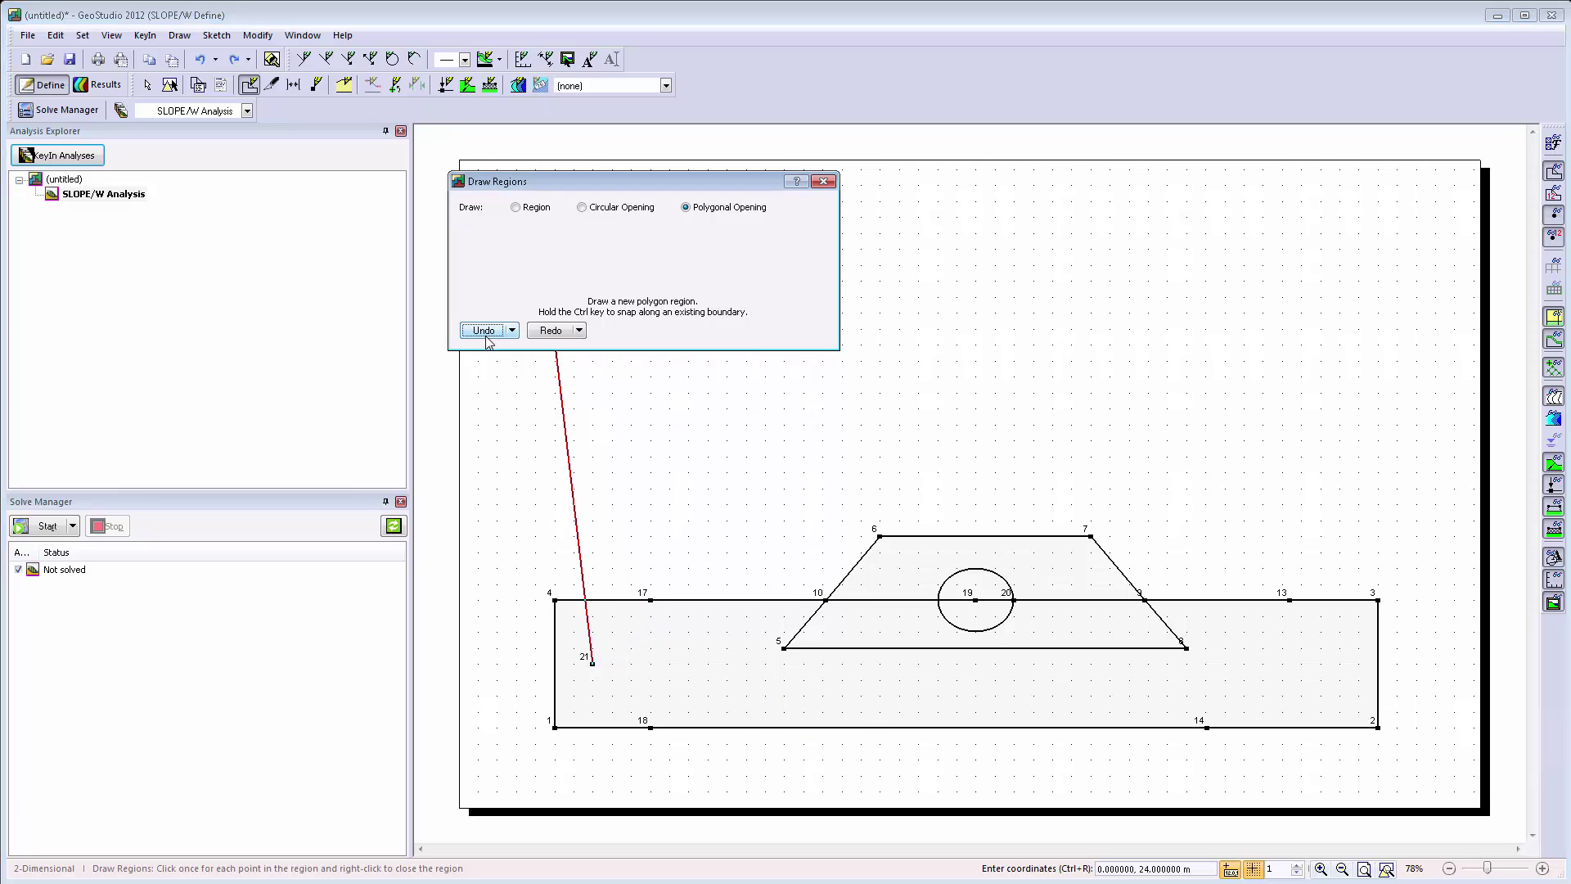
pyautogui.click(550, 333)
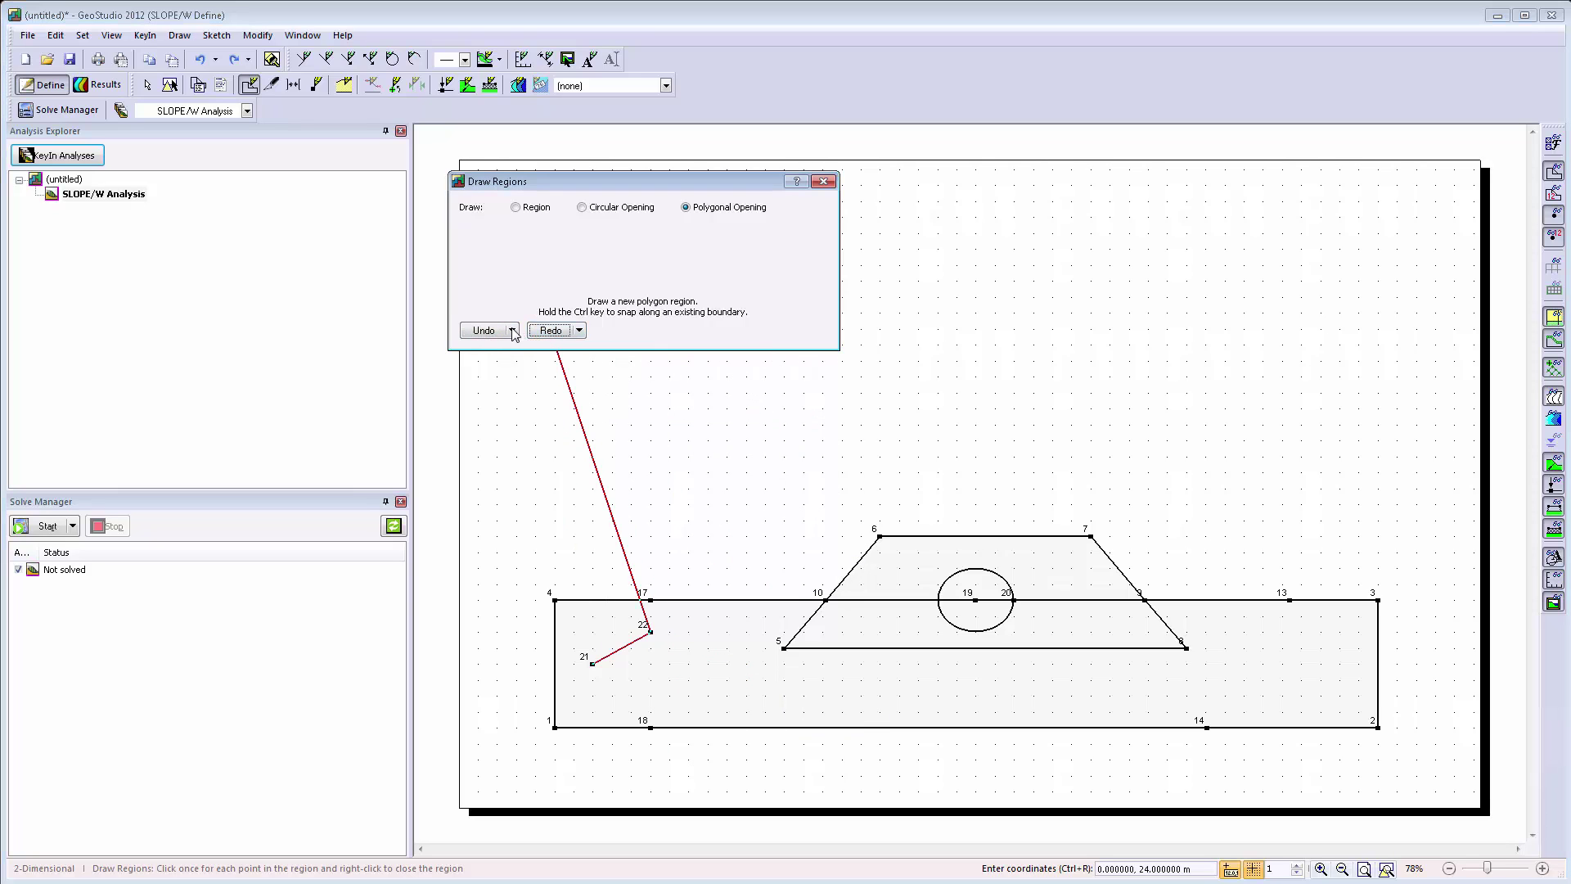
pyautogui.click(484, 332)
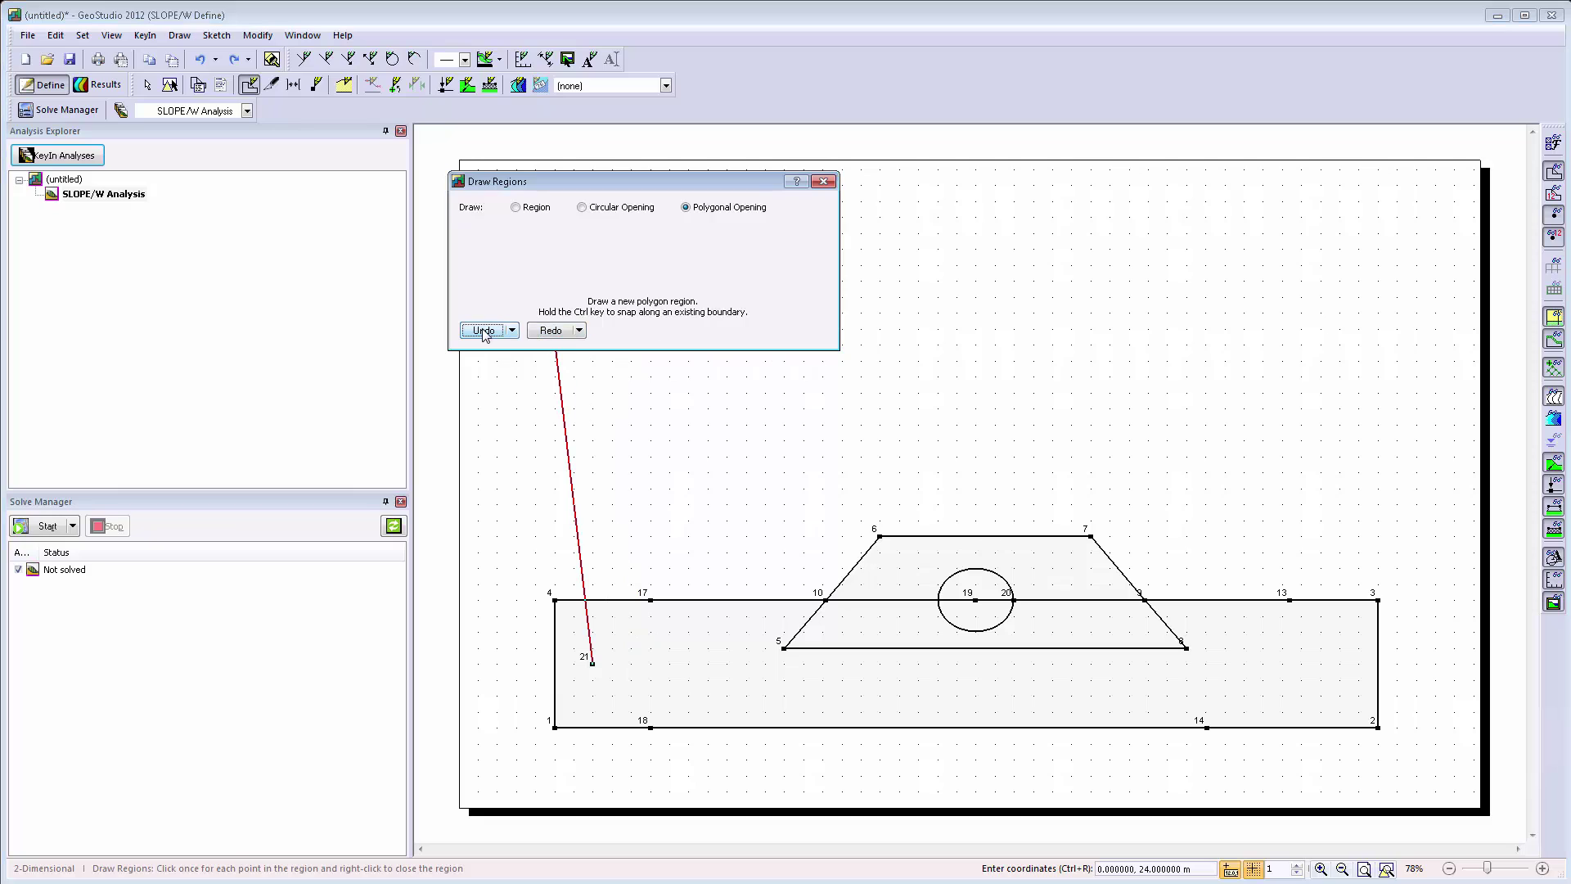
pyautogui.click(484, 333)
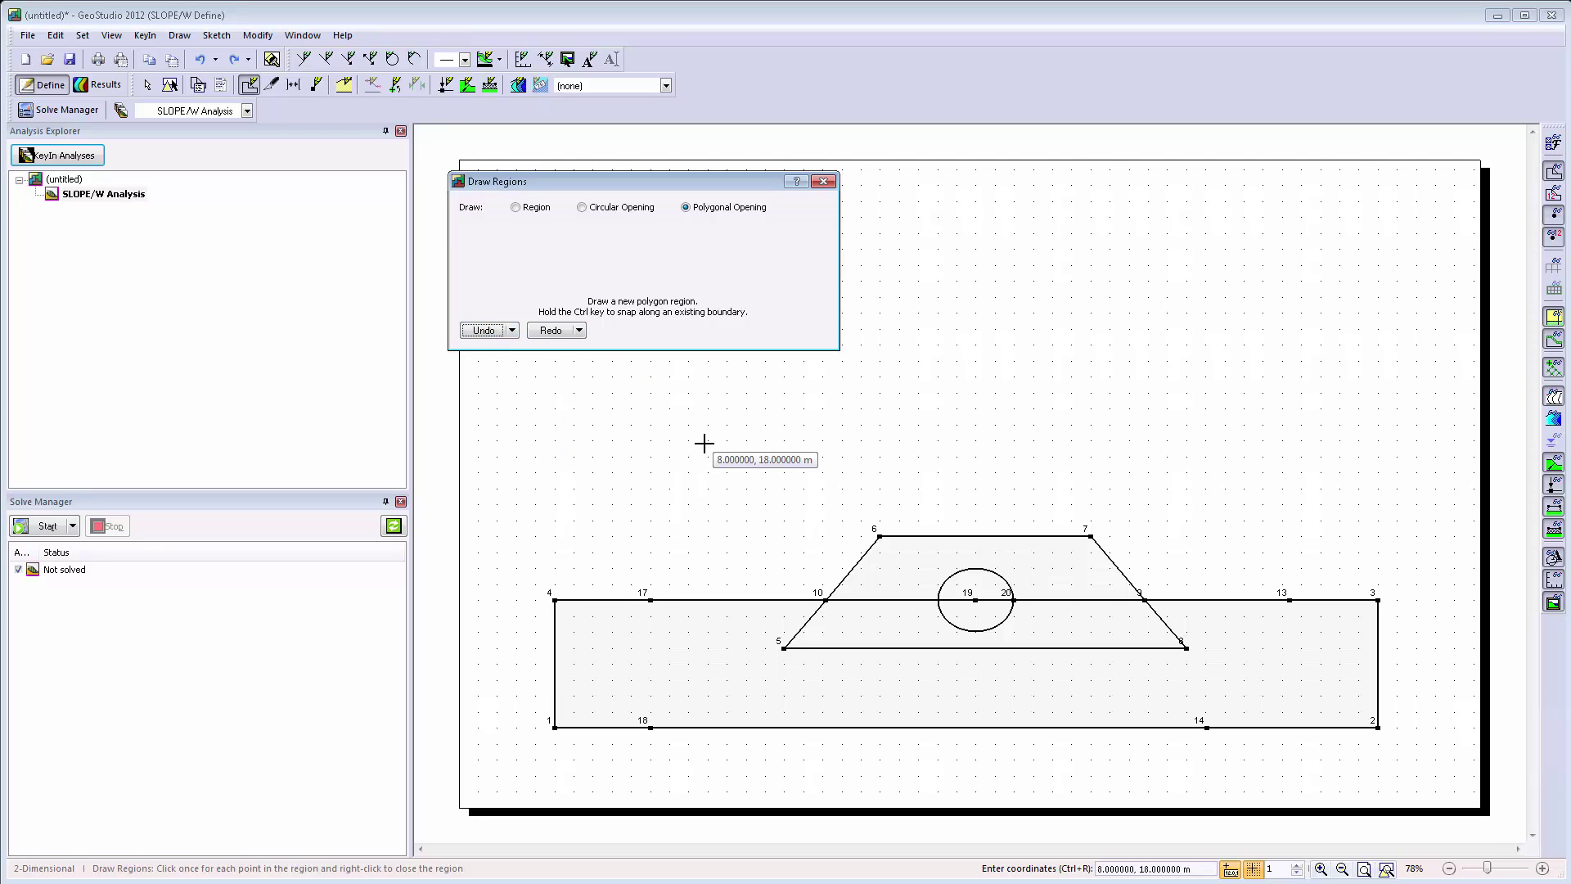
pyautogui.press('Escape')
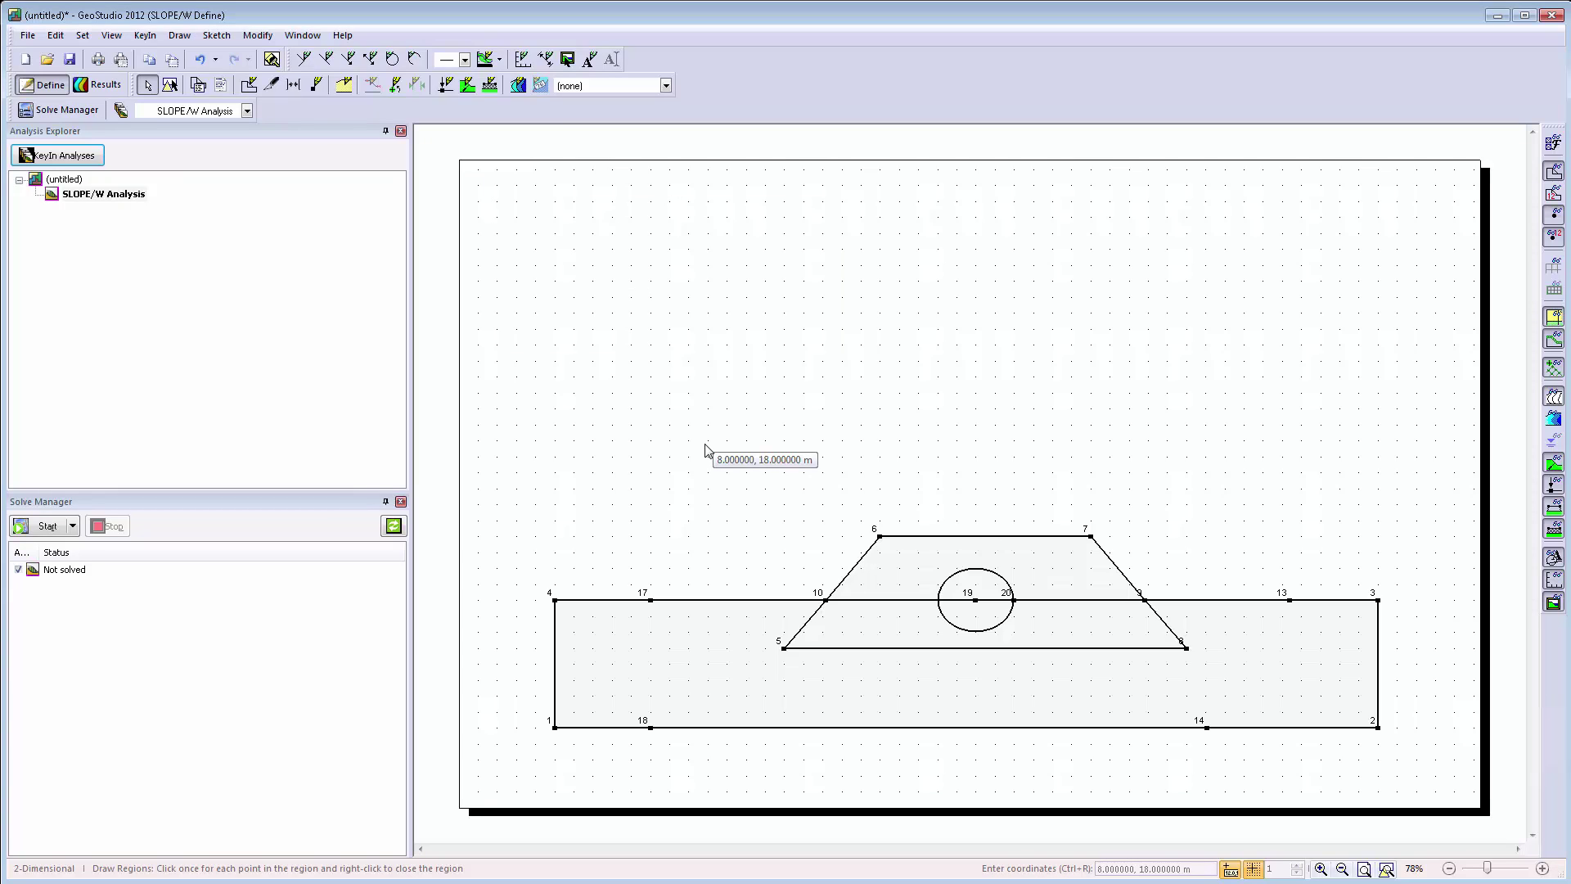
# Draw the left region from point 4 along the boundary to point 6 and (0,12), then begin one at point 7
pyautogui.click(249, 84)
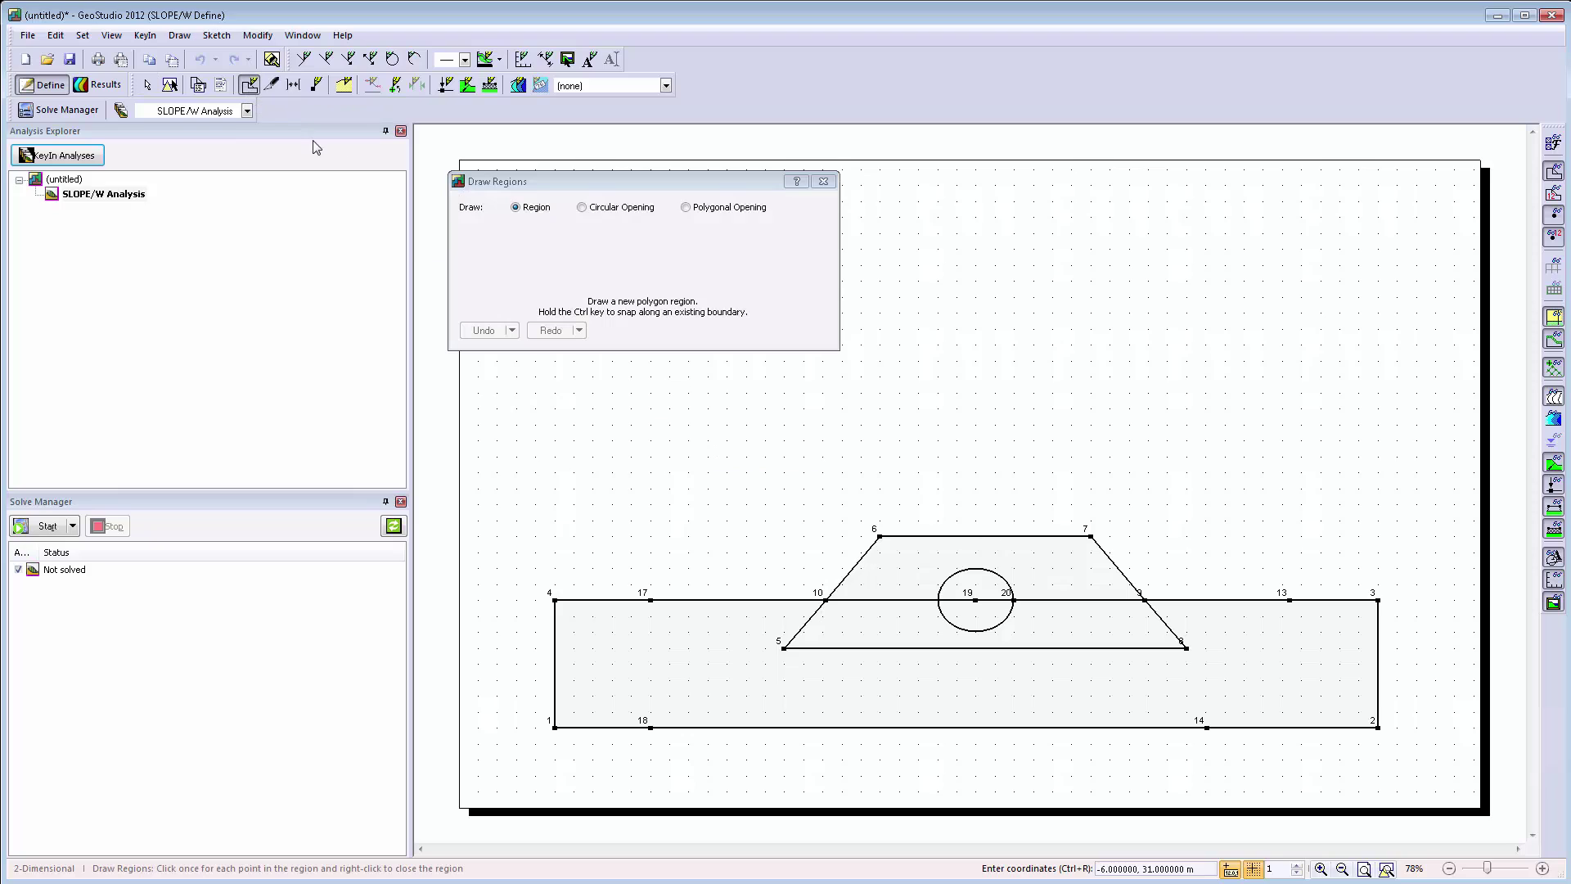
pyautogui.click(552, 600)
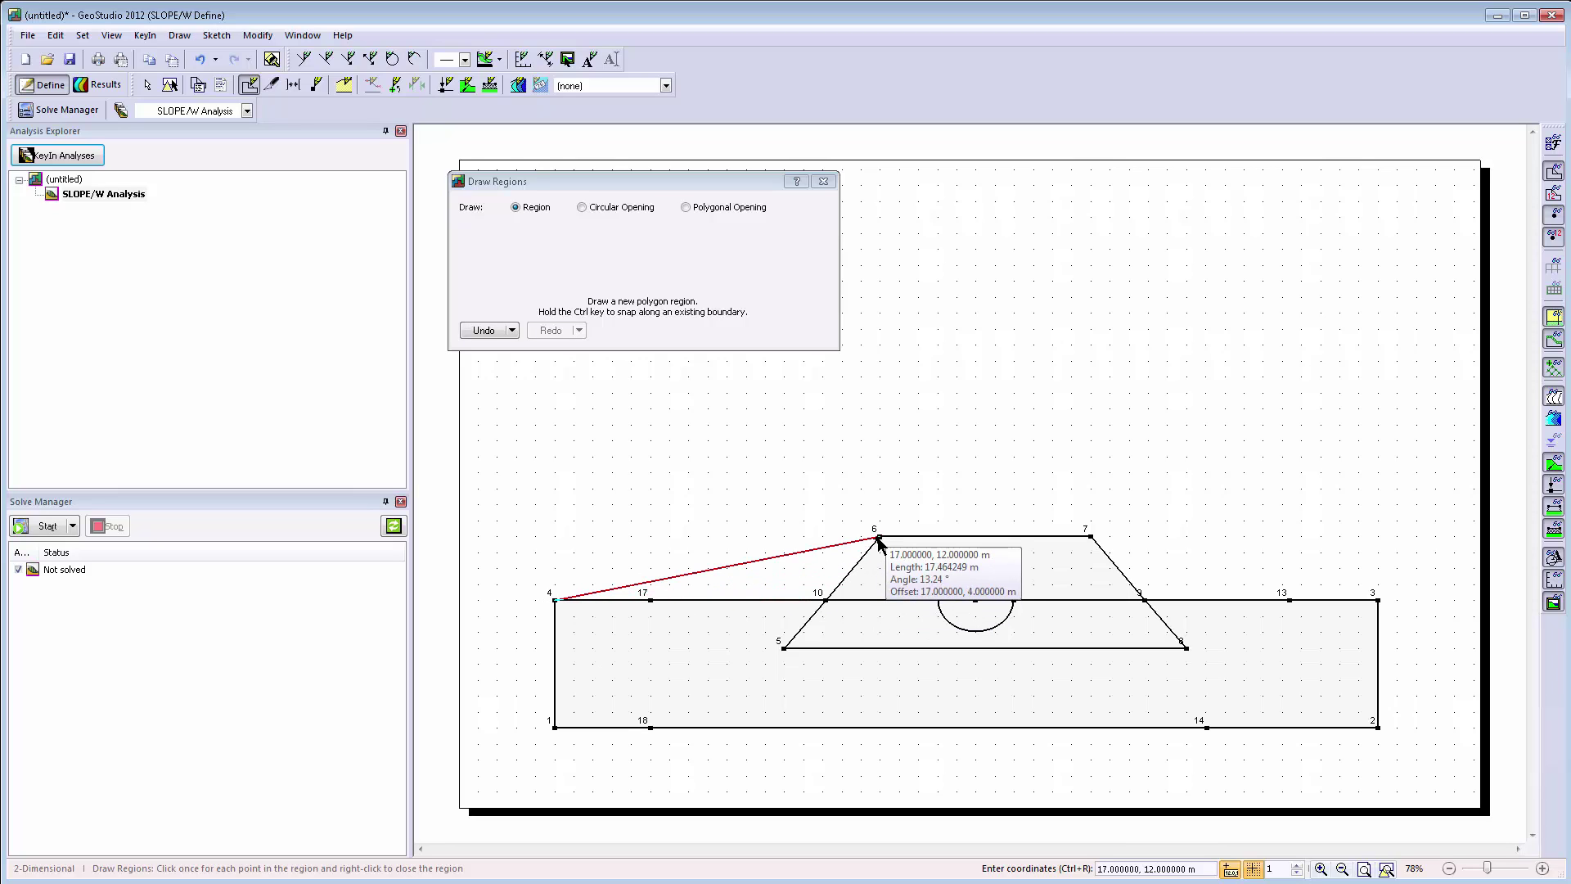
pyautogui.press('ctrl')
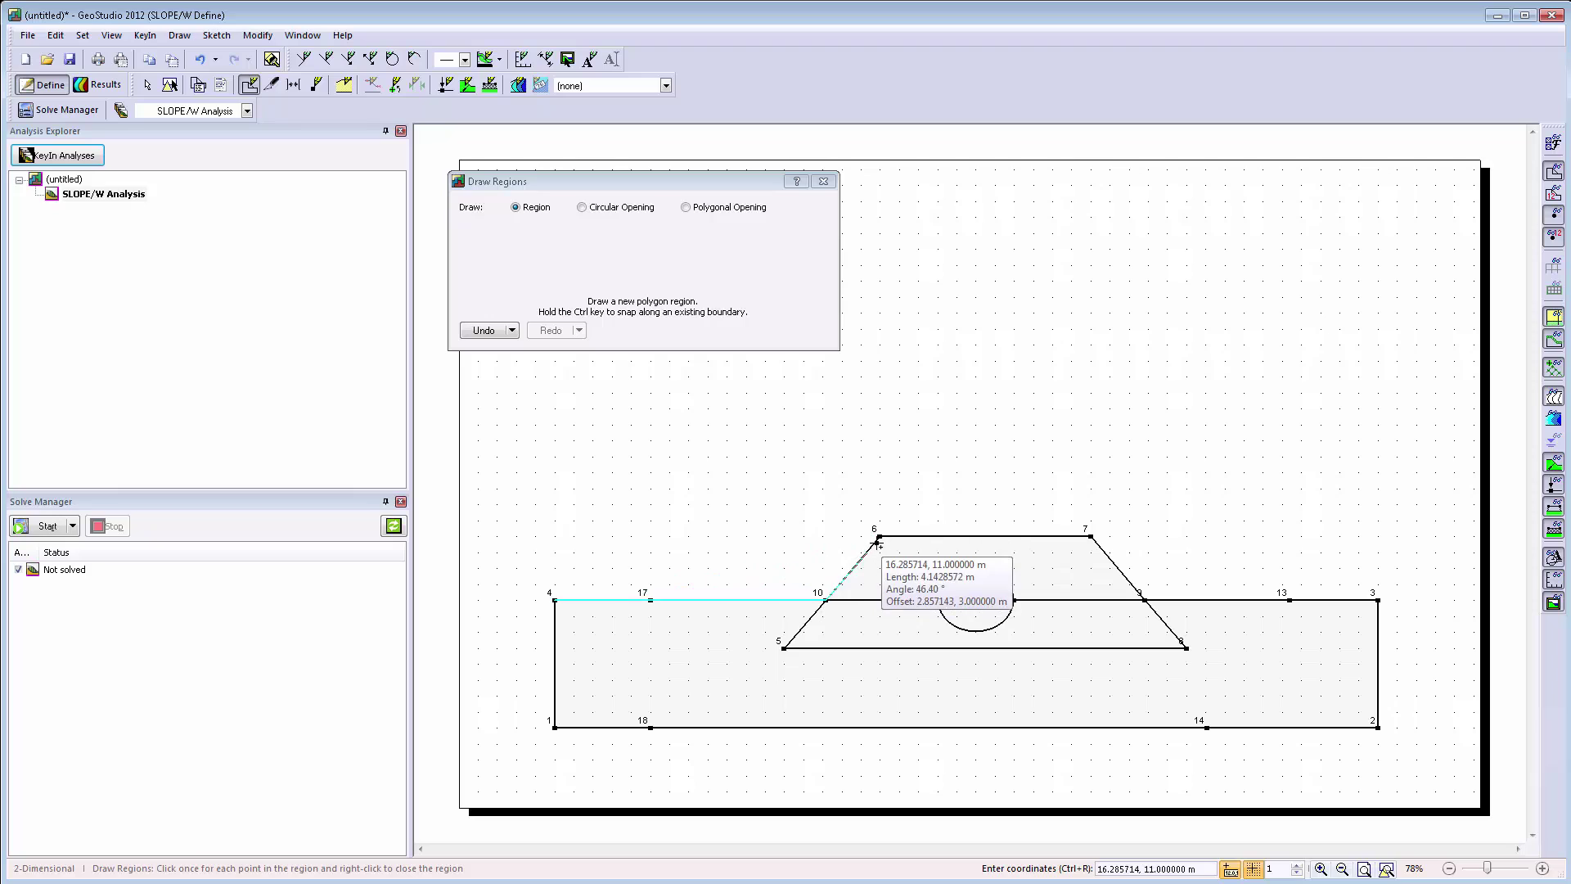
pyautogui.click(877, 536)
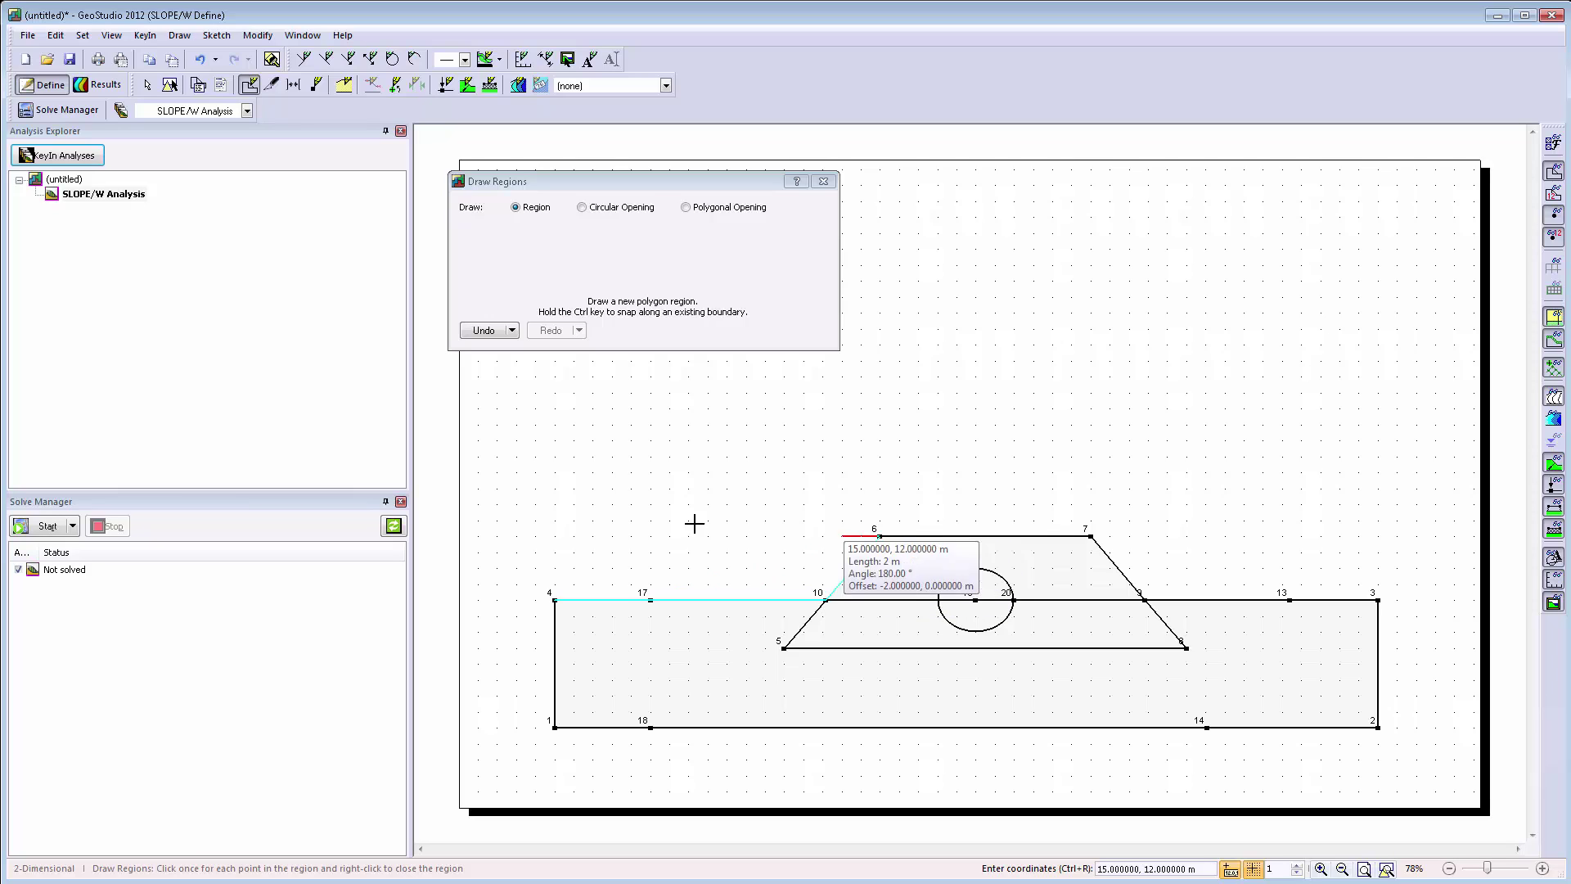
pyautogui.click(549, 536)
pyautogui.rightClick(550, 535)
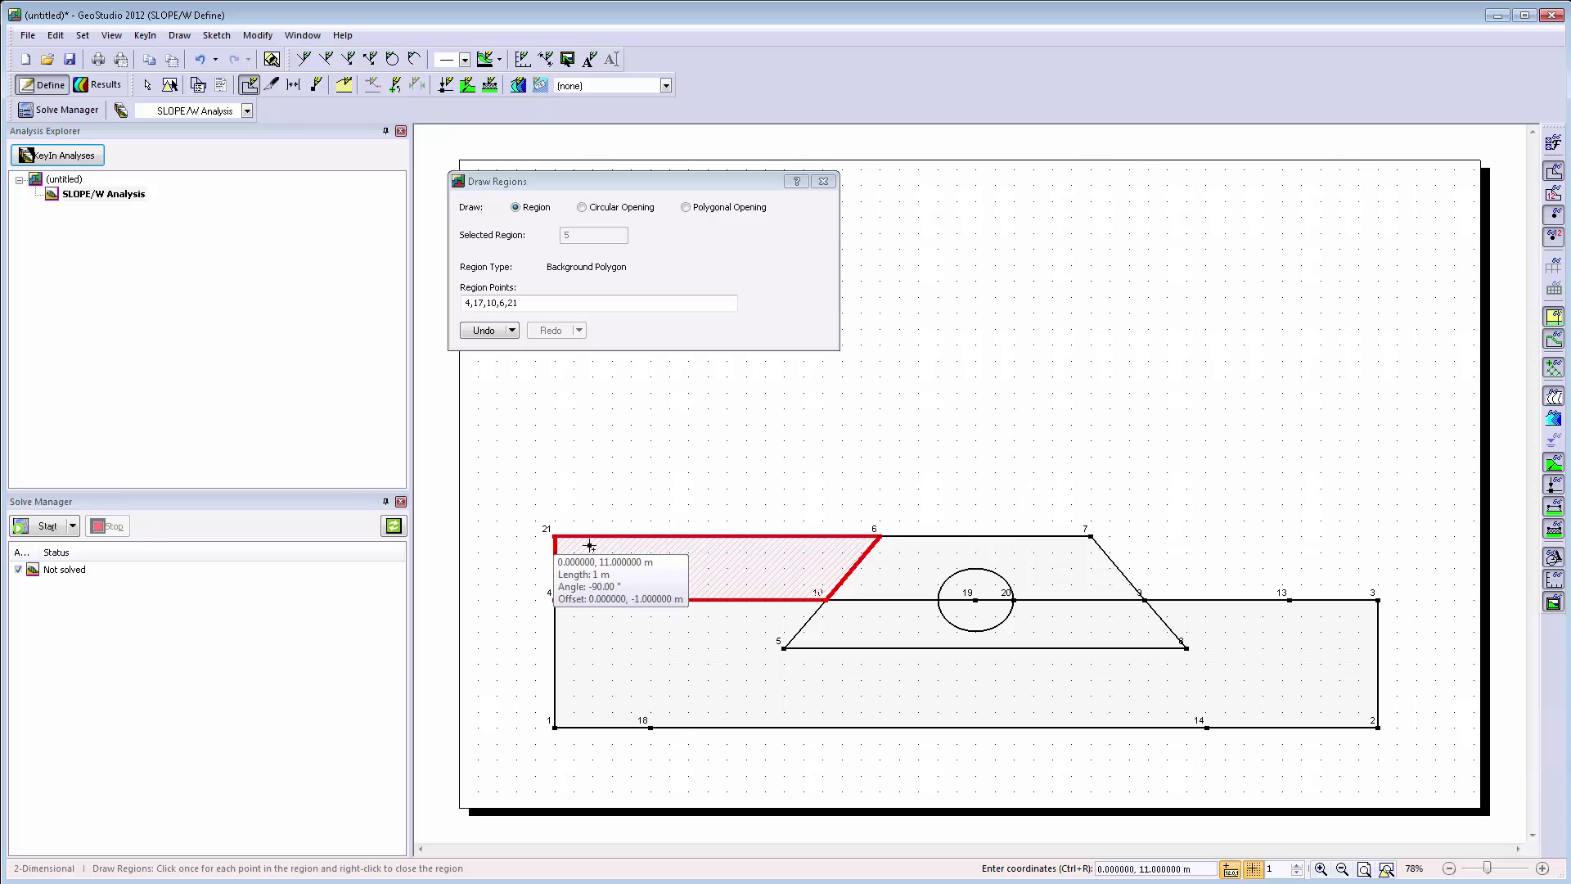
pyautogui.click(1086, 531)
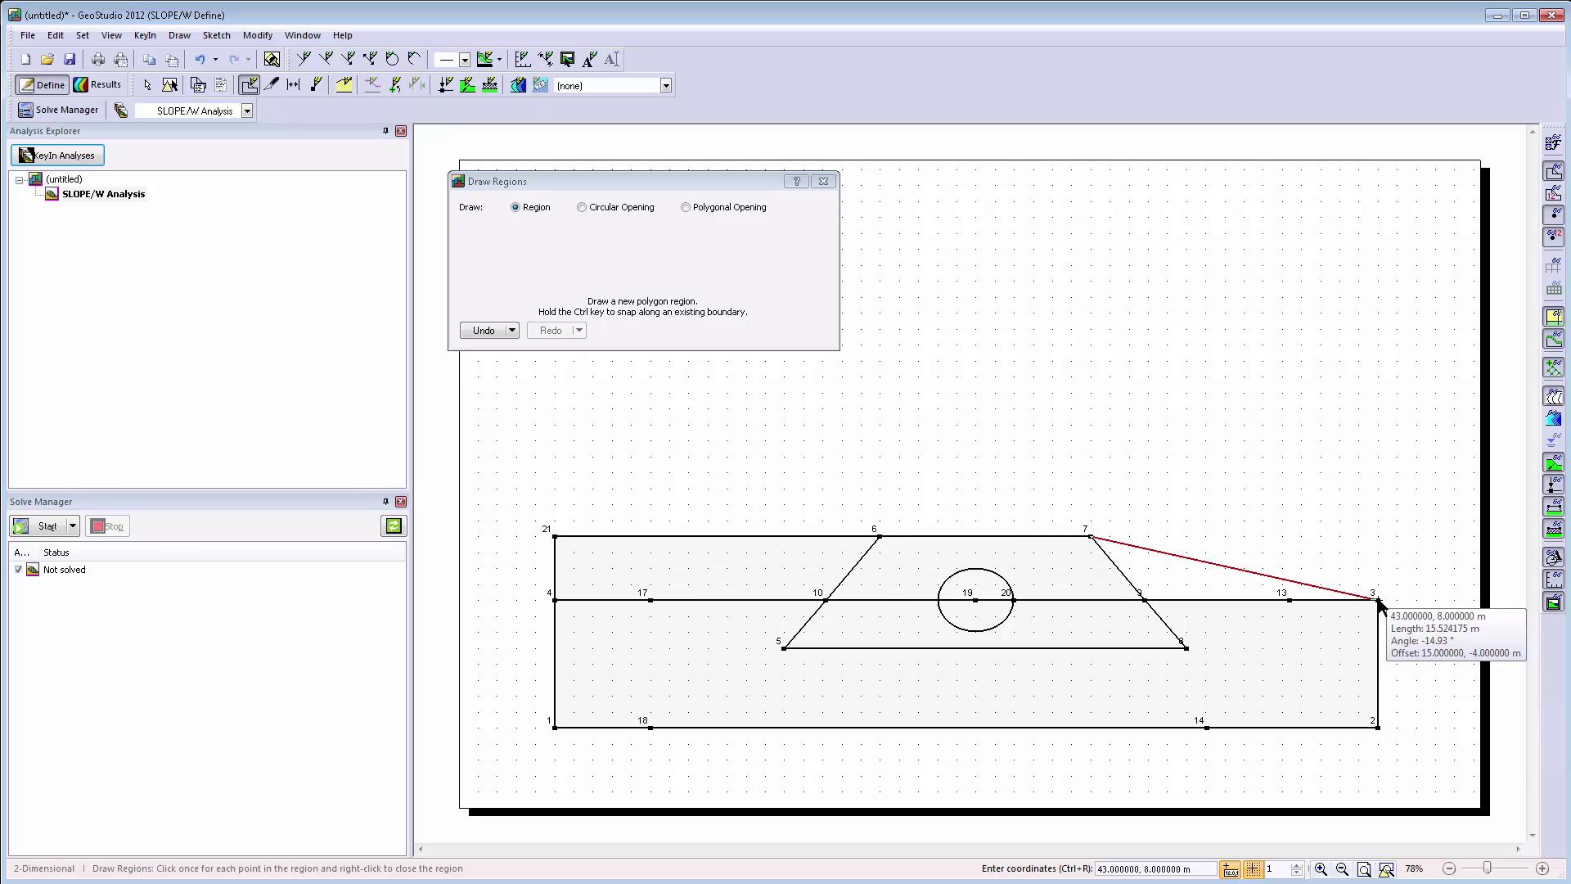
pyautogui.press('ctrl')
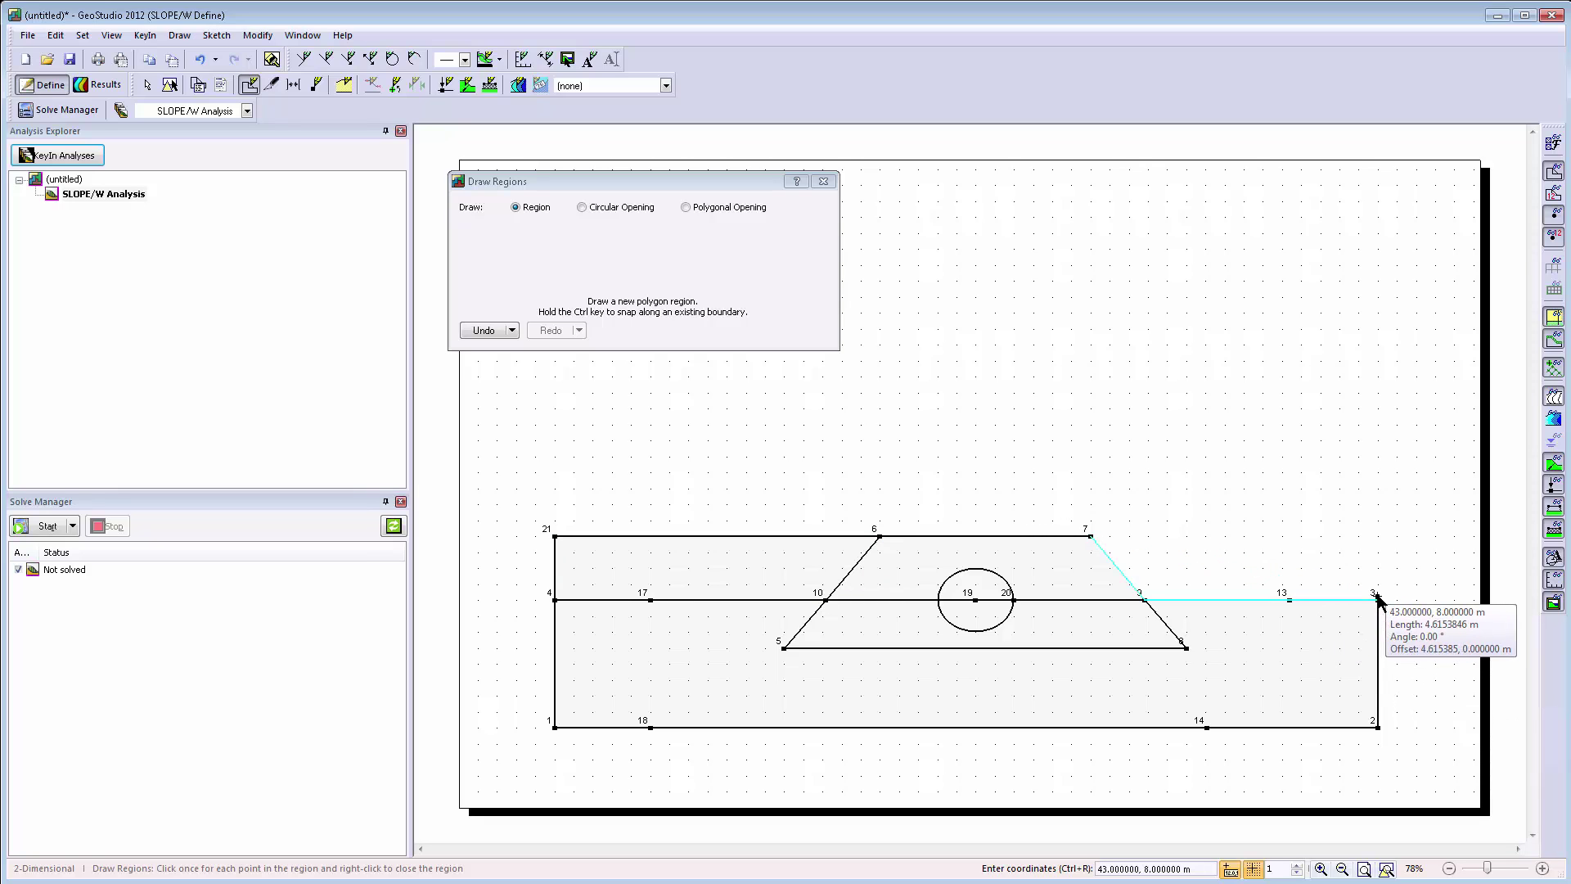